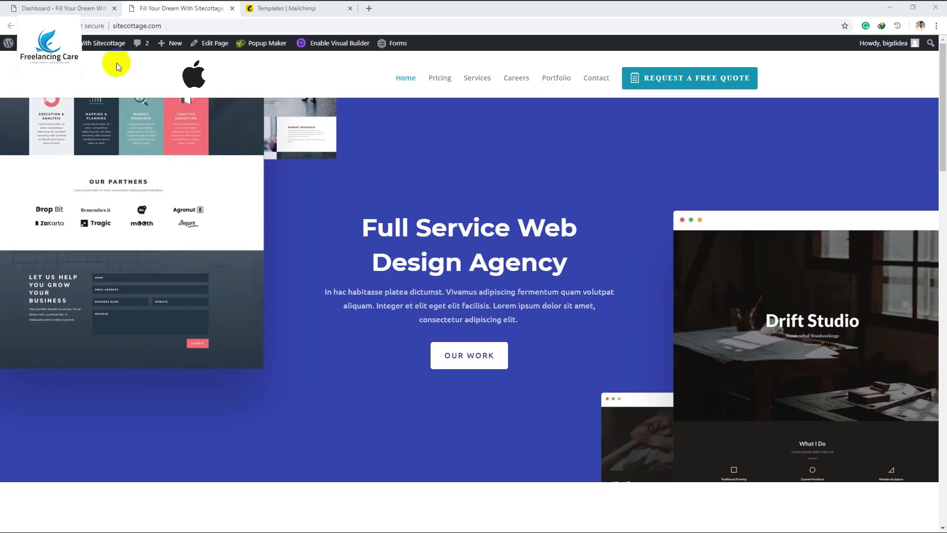
# Search the plugin directory for 'contact form 7', then install and activate it
pyautogui.click(71, 9)
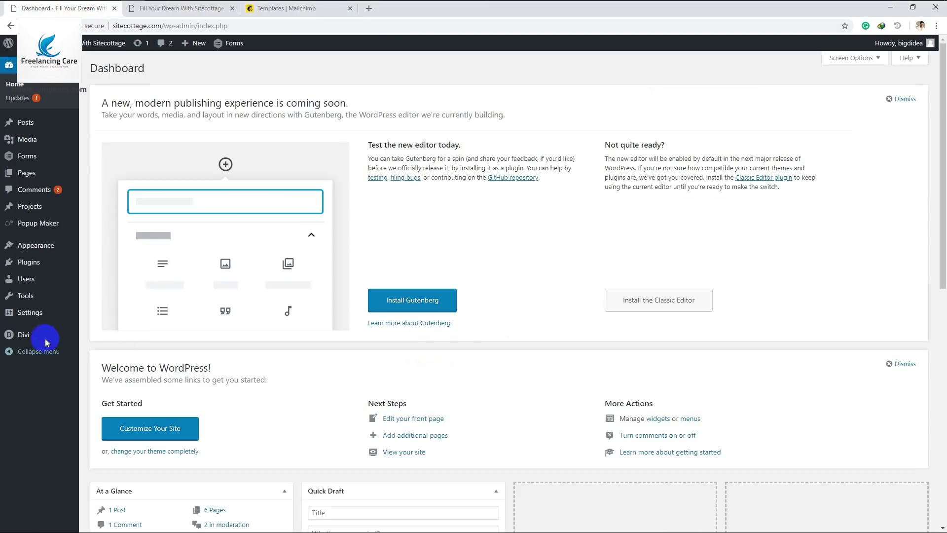
pyautogui.moveTo(29, 266)
pyautogui.click(100, 279)
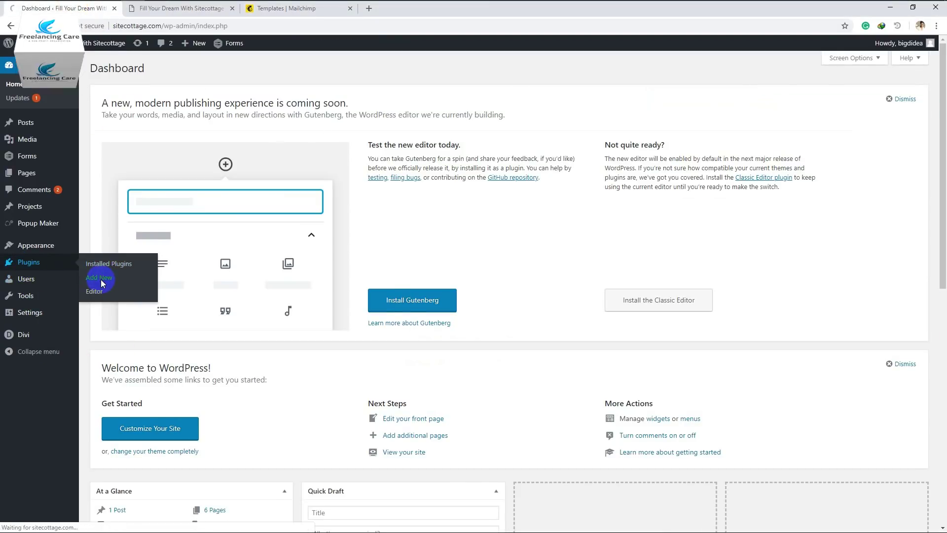
pyautogui.click(818, 102)
pyautogui.write('cont')
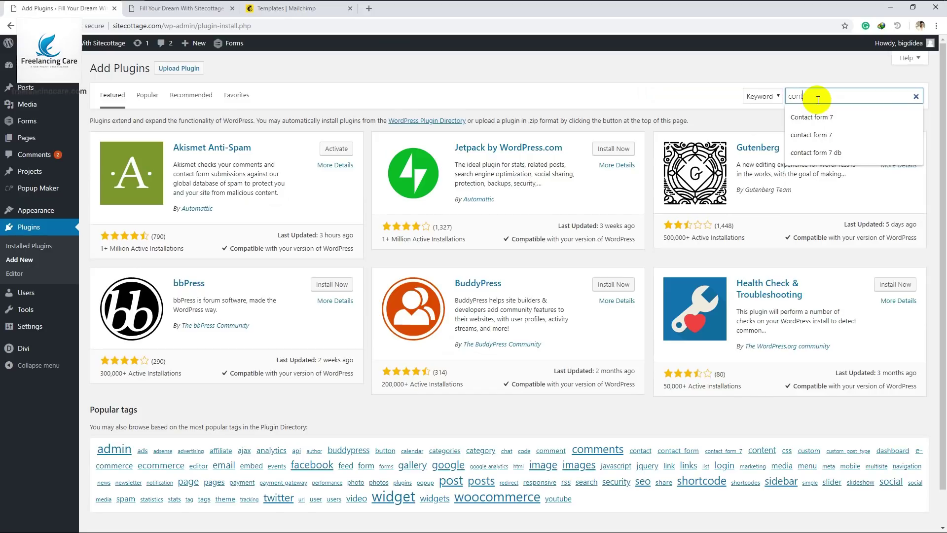
pyautogui.write('act form 7')
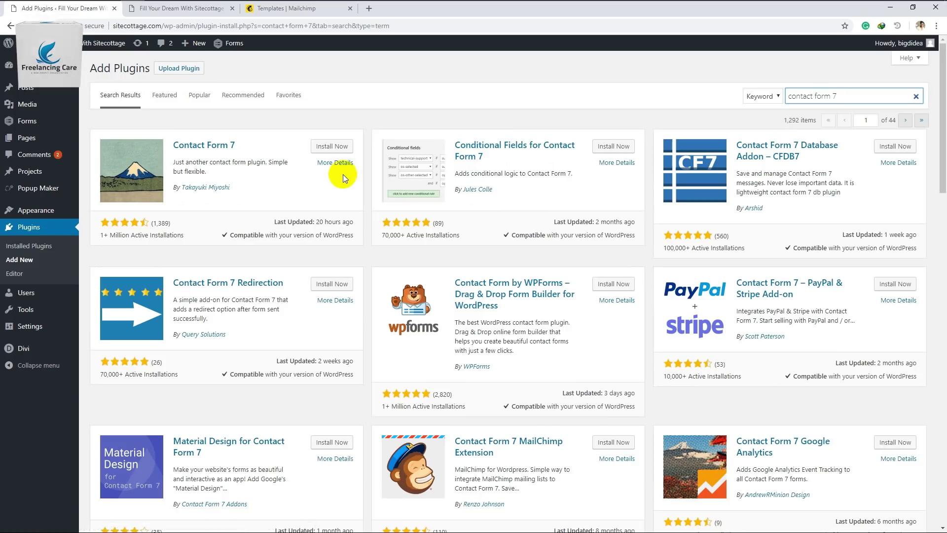
pyautogui.click(331, 146)
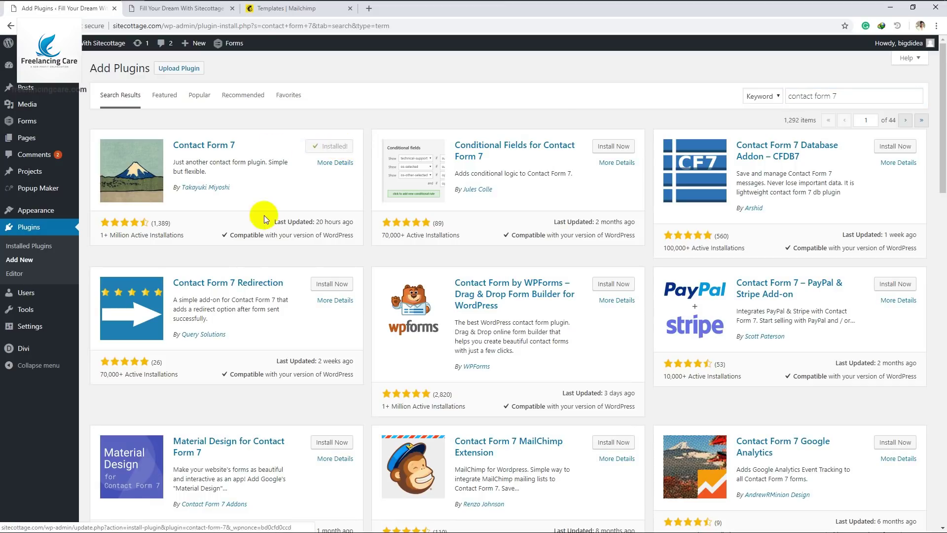
pyautogui.click(338, 147)
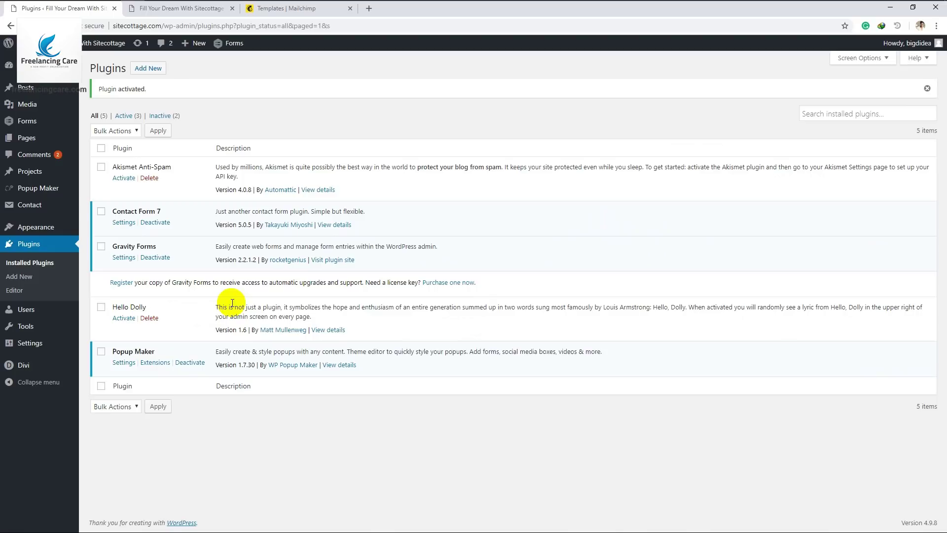
# Create a new contact form from the Contact menu and select its default template
pyautogui.click(34, 301)
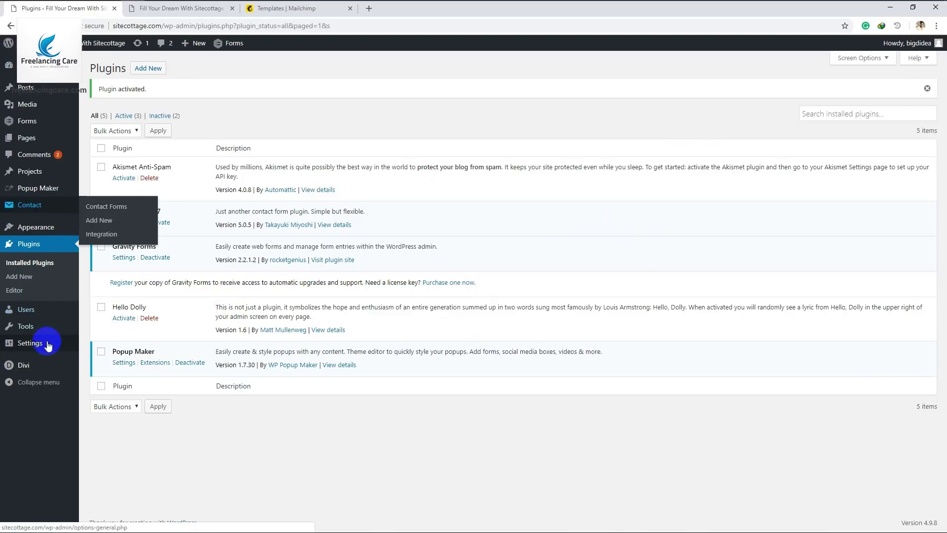
pyautogui.click(39, 248)
pyautogui.moveTo(14, 209)
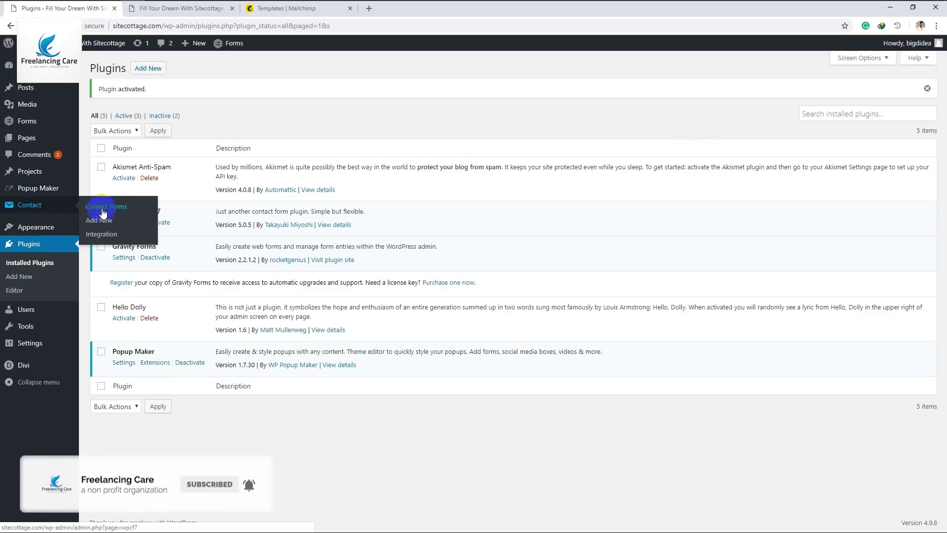
pyautogui.click(103, 226)
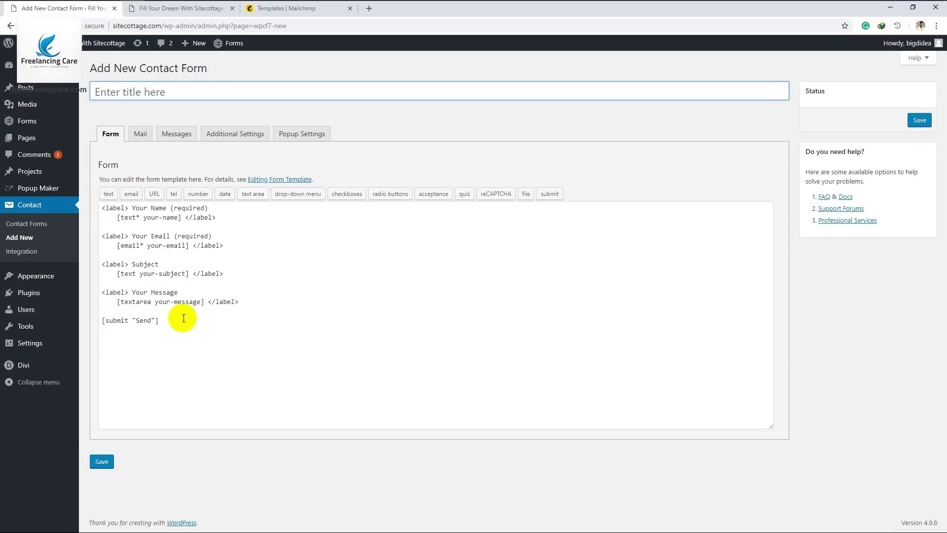
pyautogui.moveTo(184, 318); pyautogui.dragTo(101, 222)
# Delete all of the default form template text
pyautogui.click(99, 207)
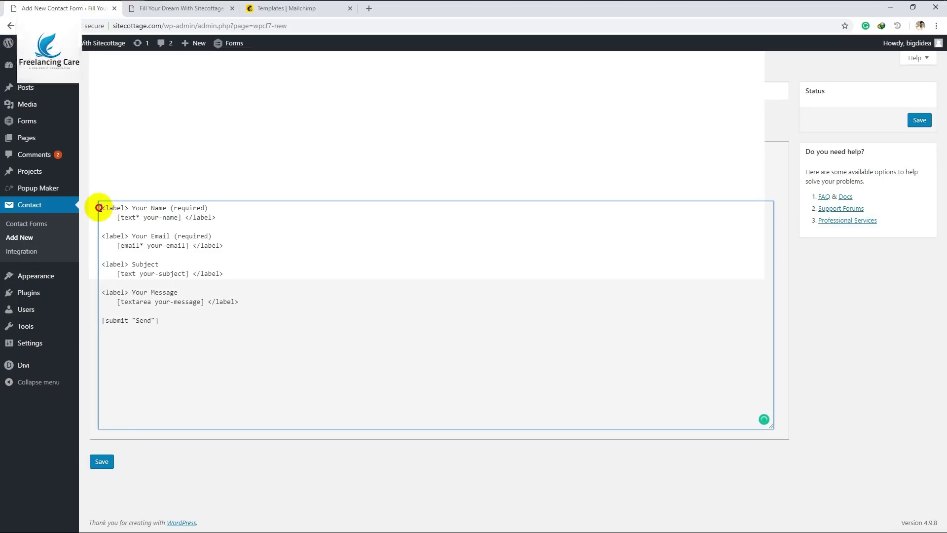
pyautogui.hotkey('ctrl', 'a')
pyautogui.press('Delete')
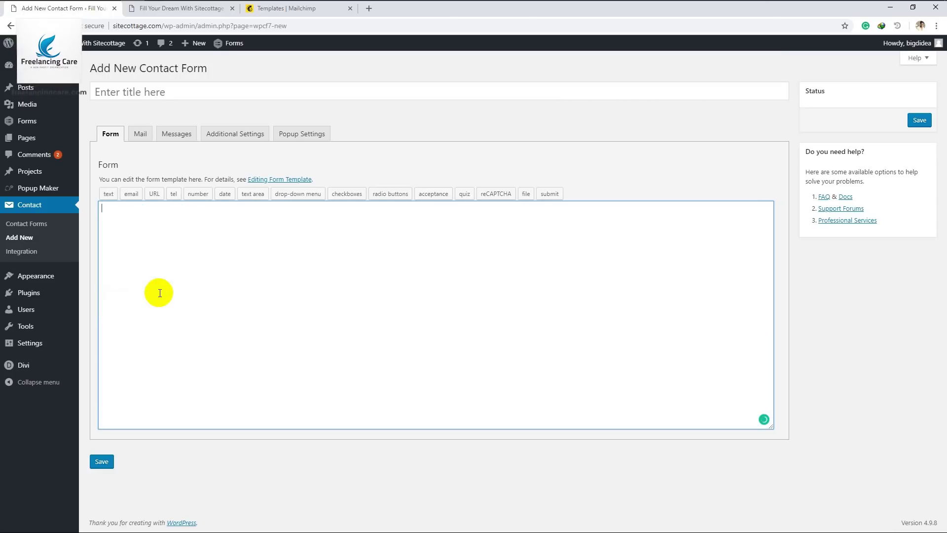
# Title the form 'Got A Question'
pyautogui.click(126, 91)
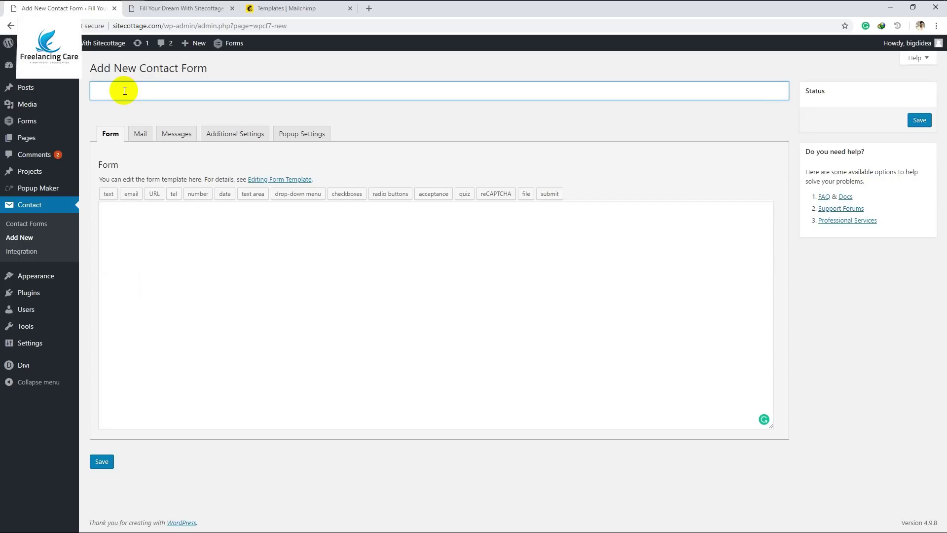
pyautogui.write('Got ')
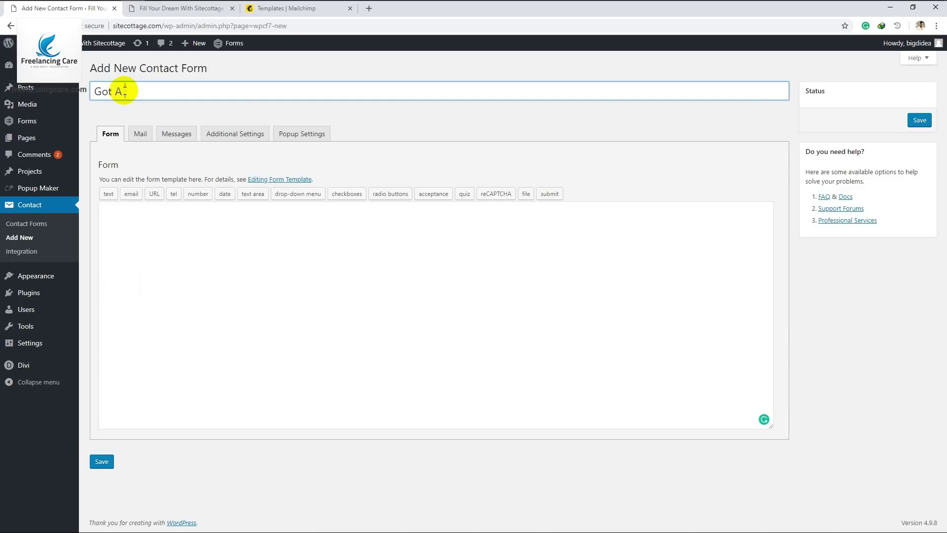
pyautogui.write('A Question')
pyautogui.click(515, 216)
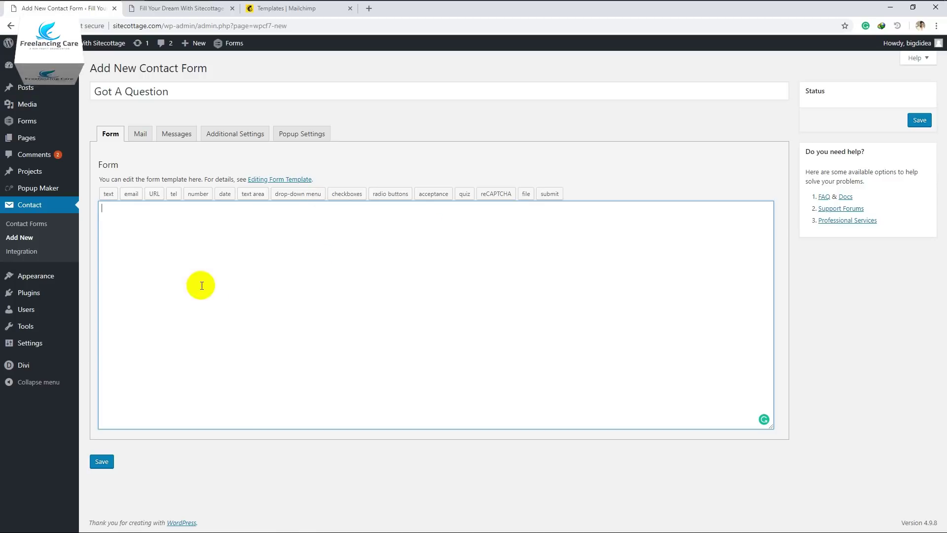
# Insert a required your-name text field with placeholder 'Your Name'
pyautogui.click(108, 194)
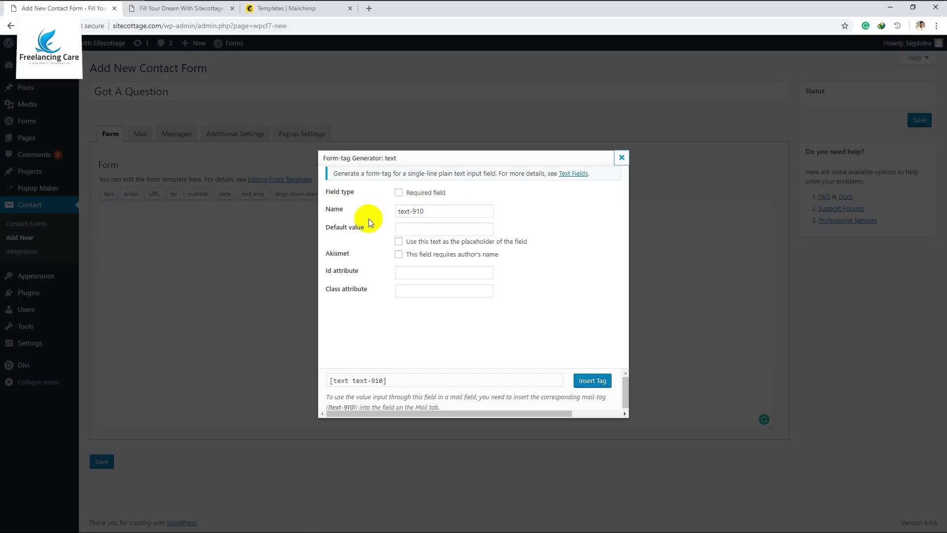
pyautogui.click(421, 196)
pyautogui.moveTo(438, 210); pyautogui.dragTo(393, 215)
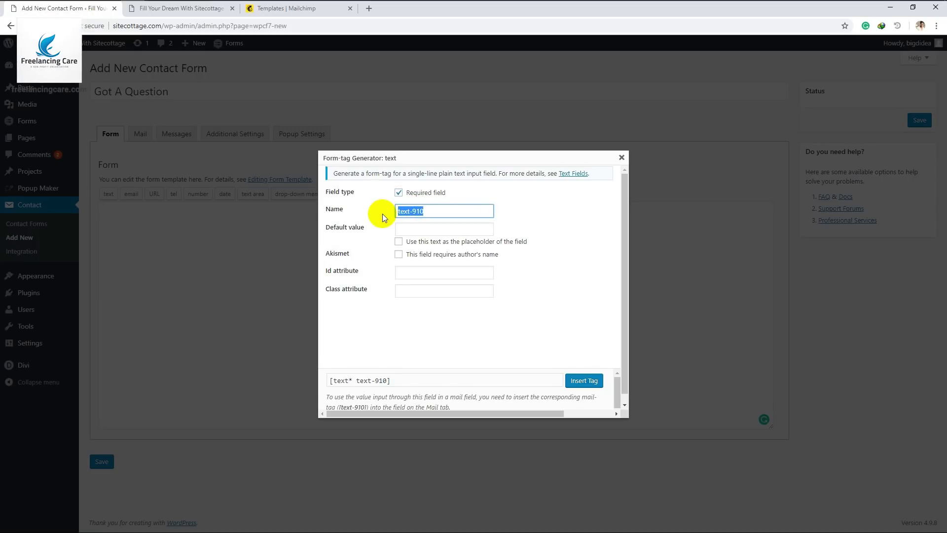
pyautogui.write('ane')
pyautogui.write('name')
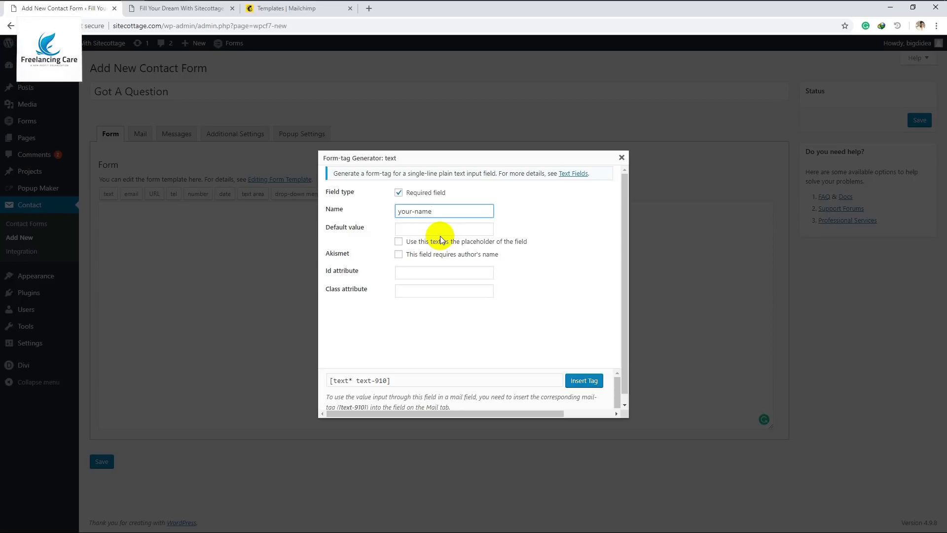
pyautogui.click(414, 228)
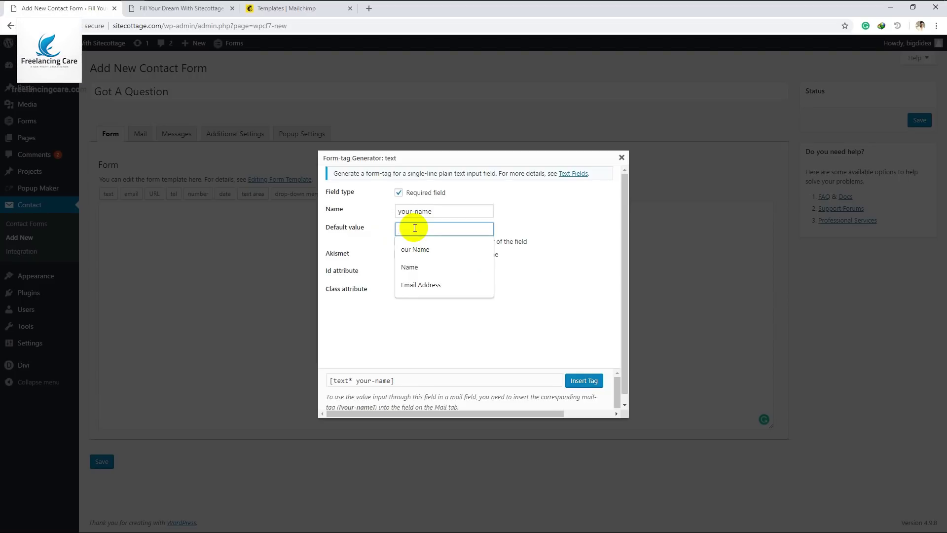
pyautogui.write('Your Name')
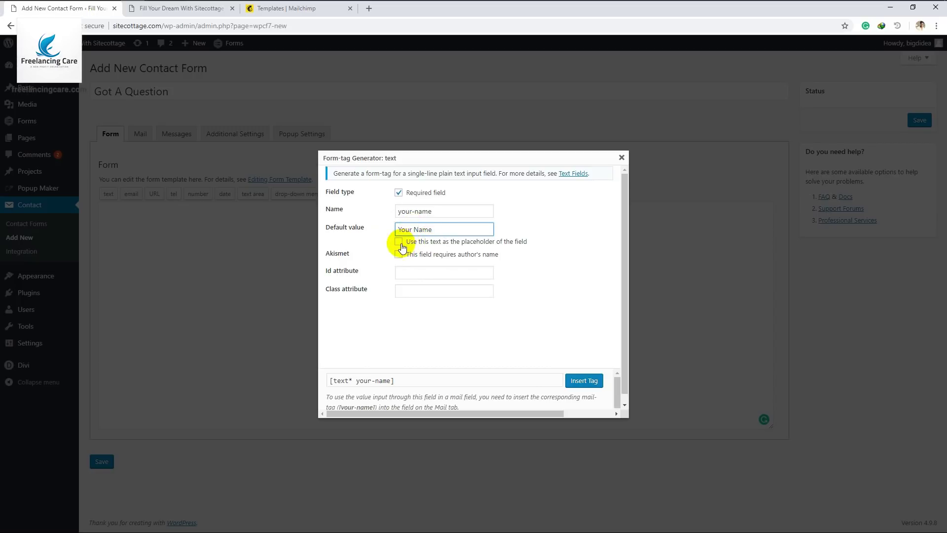
pyautogui.click(398, 241)
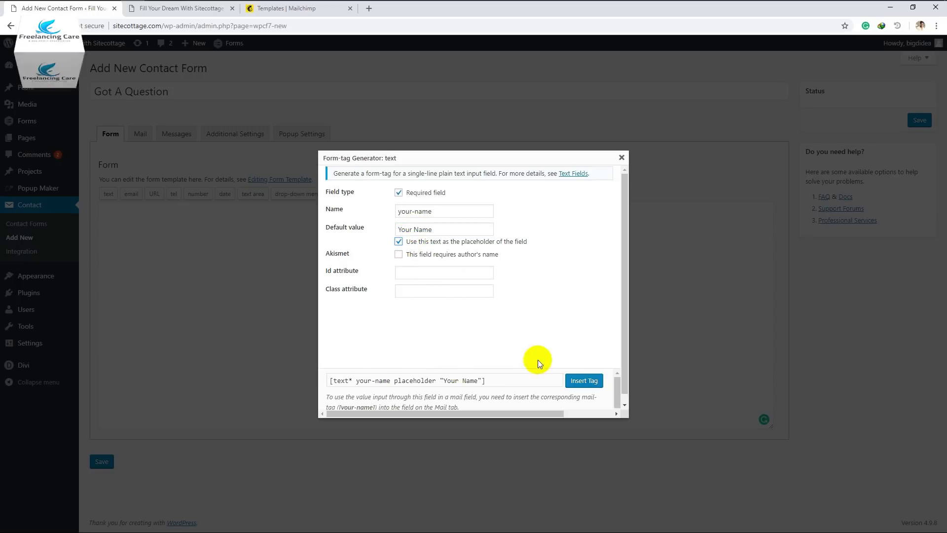
pyautogui.click(583, 380)
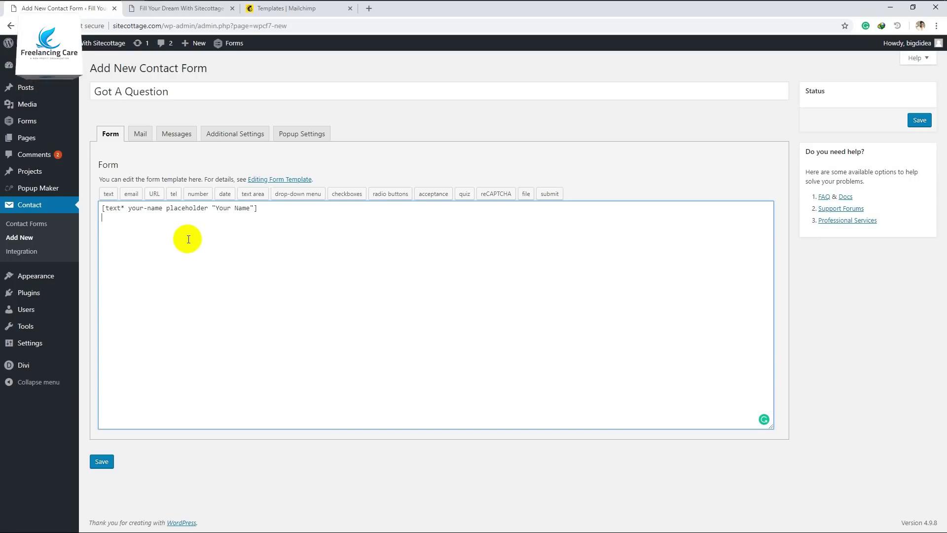
pyautogui.click(131, 194)
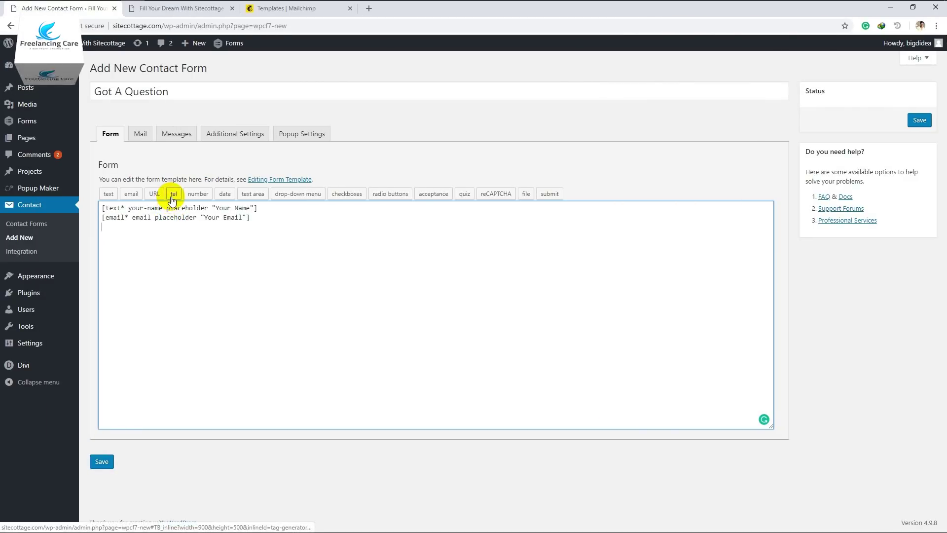
# Add a phone number text field, replacing its default field name
pyautogui.click(107, 194)
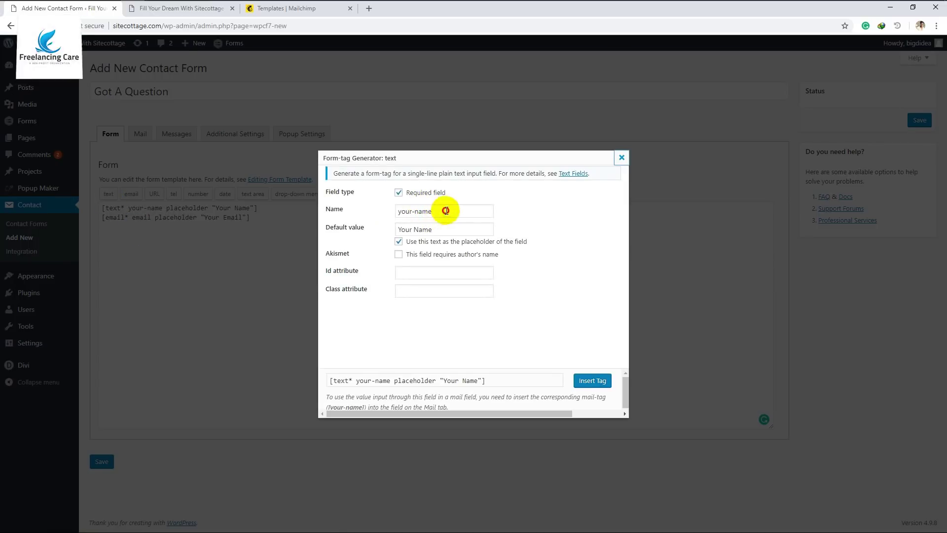
pyautogui.moveTo(446, 210); pyautogui.dragTo(241, 213)
pyautogui.write('p')
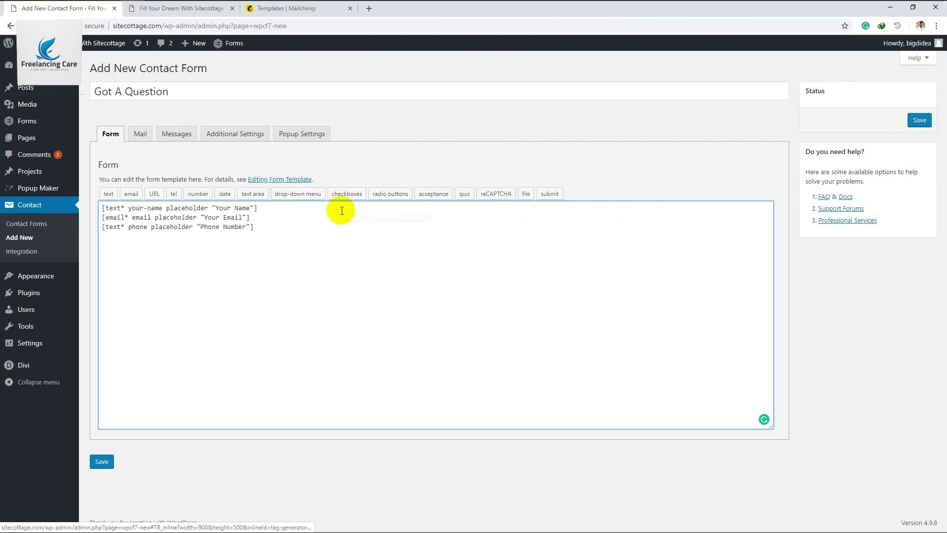
# Insert a required message textarea with placeholder 'Write Your Message'
pyautogui.click(249, 195)
pyautogui.click(399, 192)
pyautogui.moveTo(438, 211); pyautogui.dragTo(393, 217)
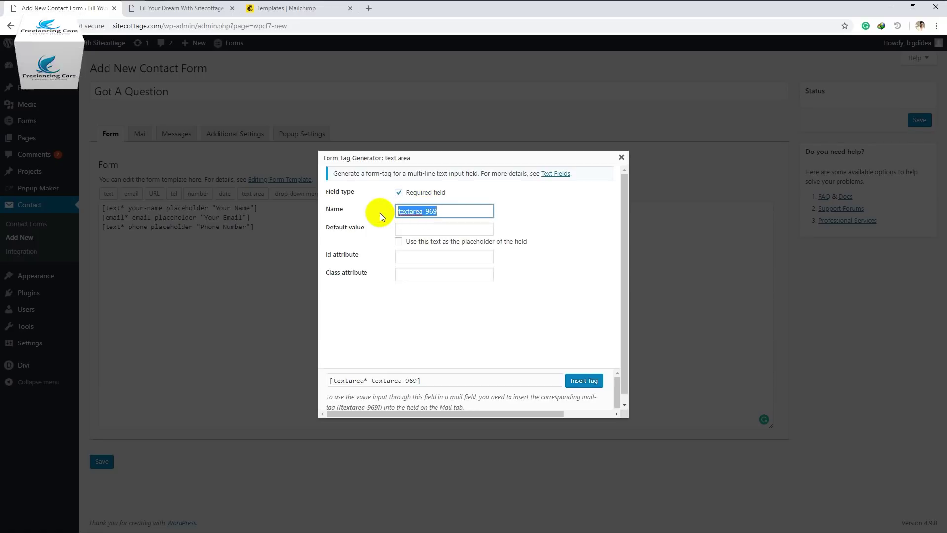
pyautogui.write('message')
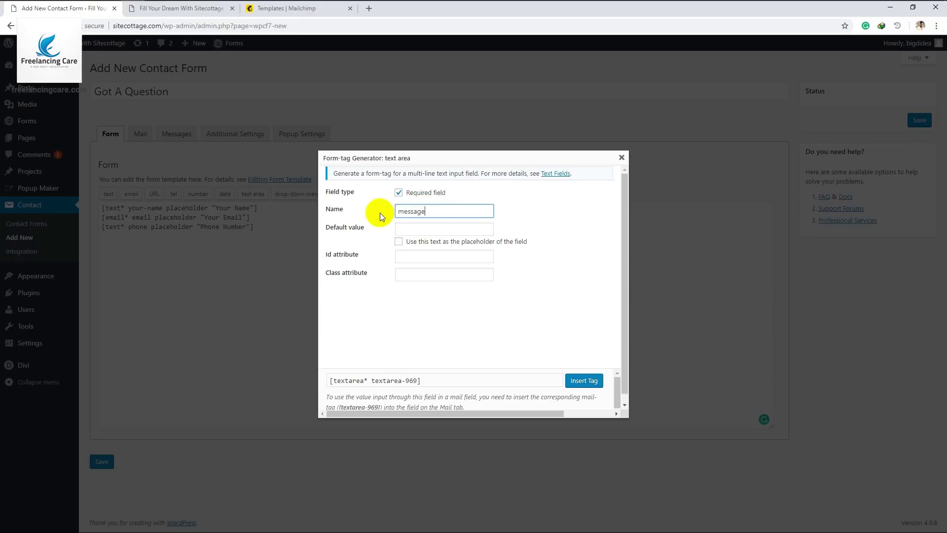
pyautogui.click(410, 232)
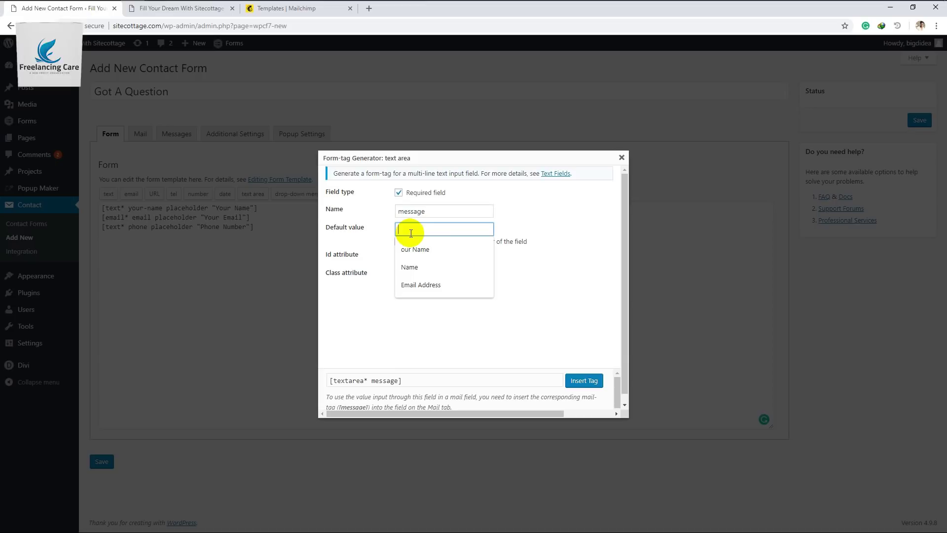
pyautogui.write('Write Your Message')
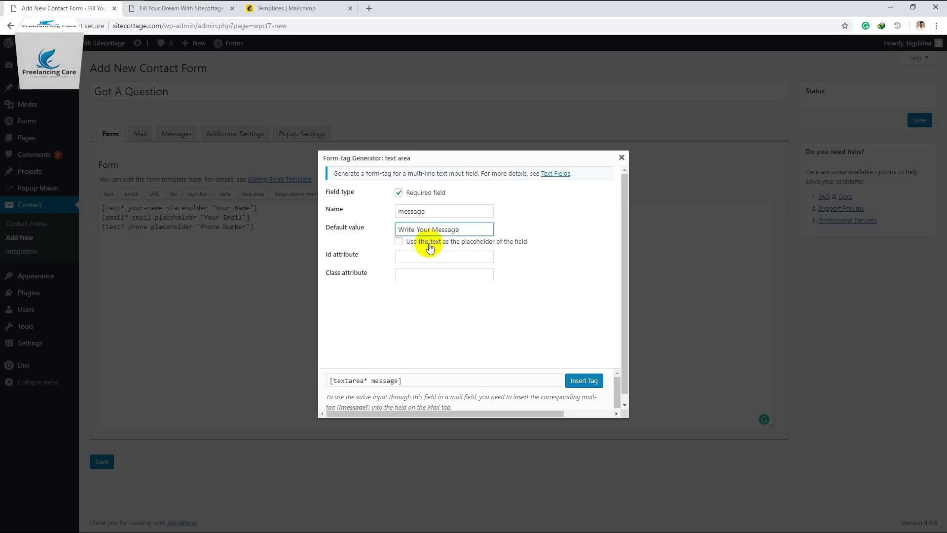
pyautogui.click(418, 242)
pyautogui.click(583, 381)
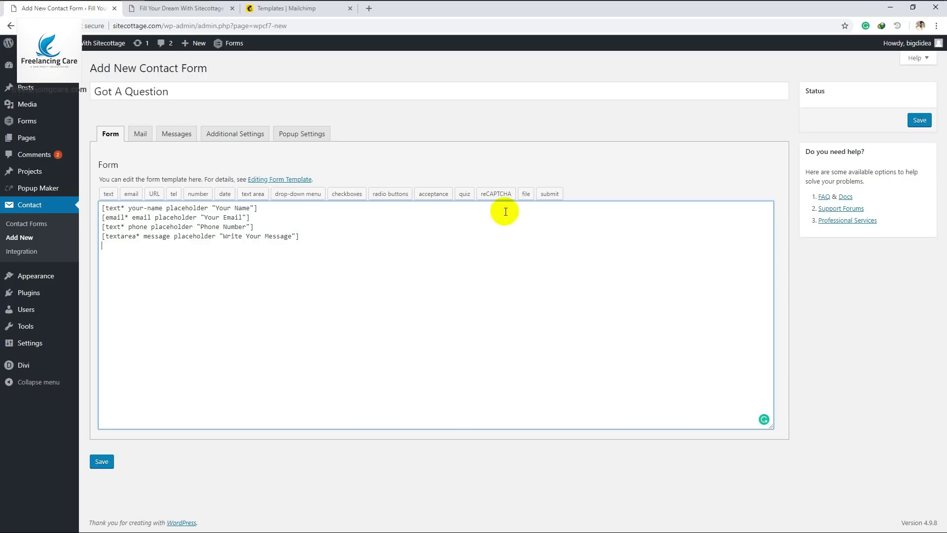
pyautogui.click(549, 194)
# Insert a submit button labelled 'Got A Quote' and save the form
pyautogui.click(405, 194)
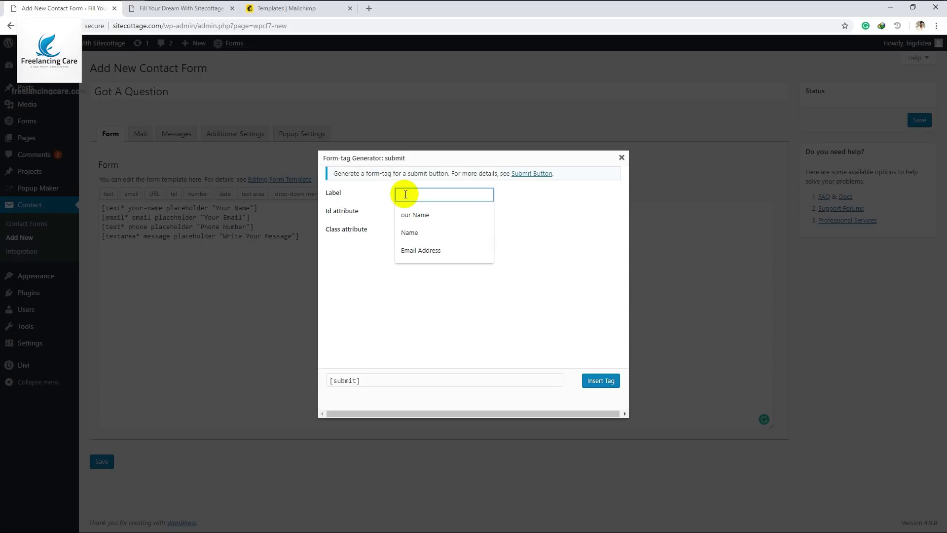
pyautogui.write('G')
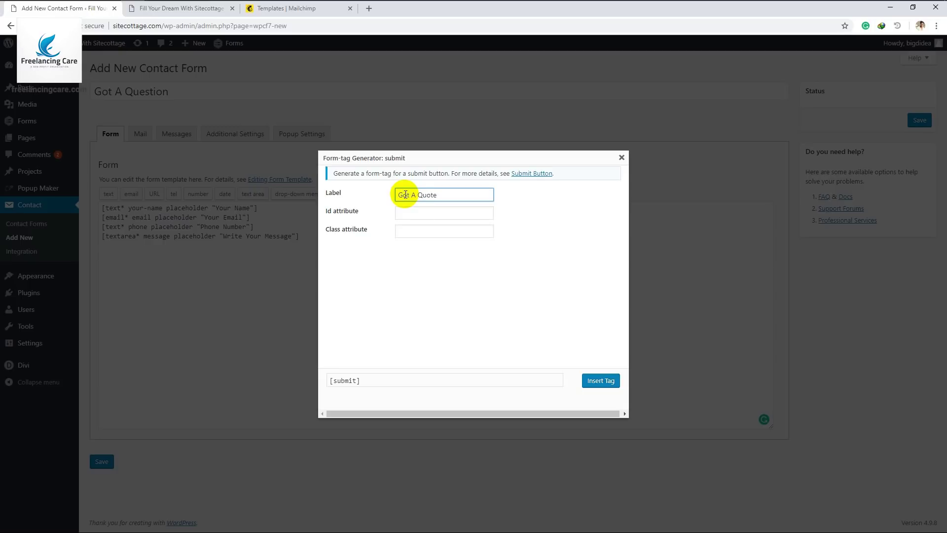
pyautogui.write('ot A Quote')
pyautogui.click(427, 293)
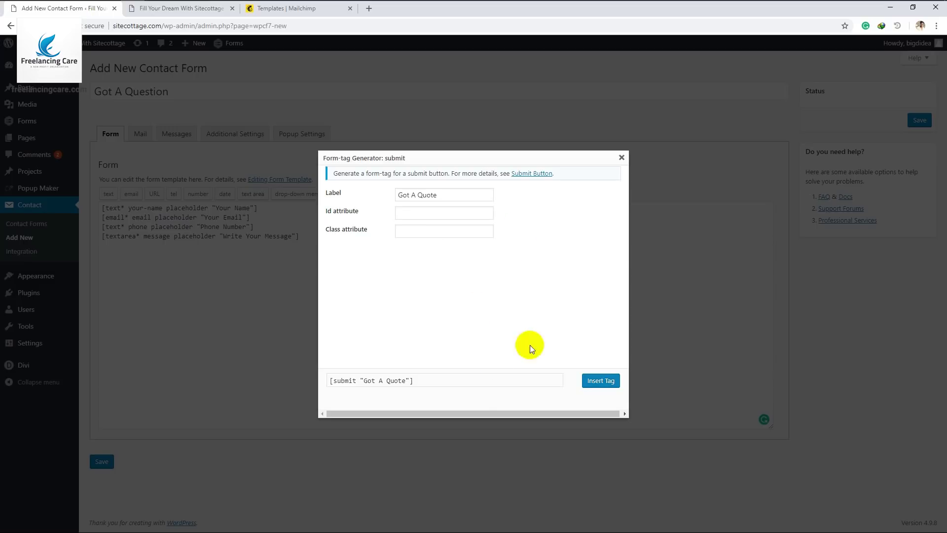
pyautogui.click(599, 383)
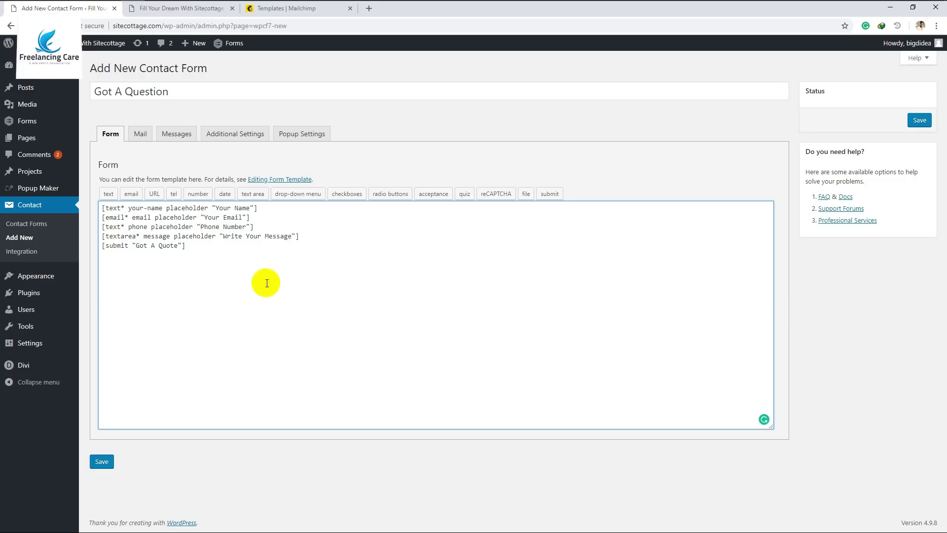
pyautogui.click(102, 462)
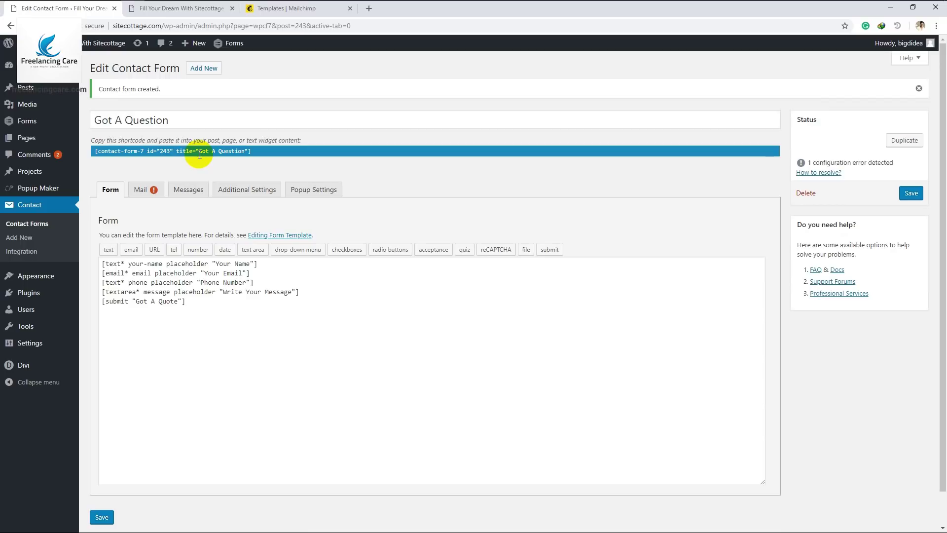
# Copy the form's shortcode and start a new page in a background tab
pyautogui.moveTo(259, 155); pyautogui.dragTo(188, 156)
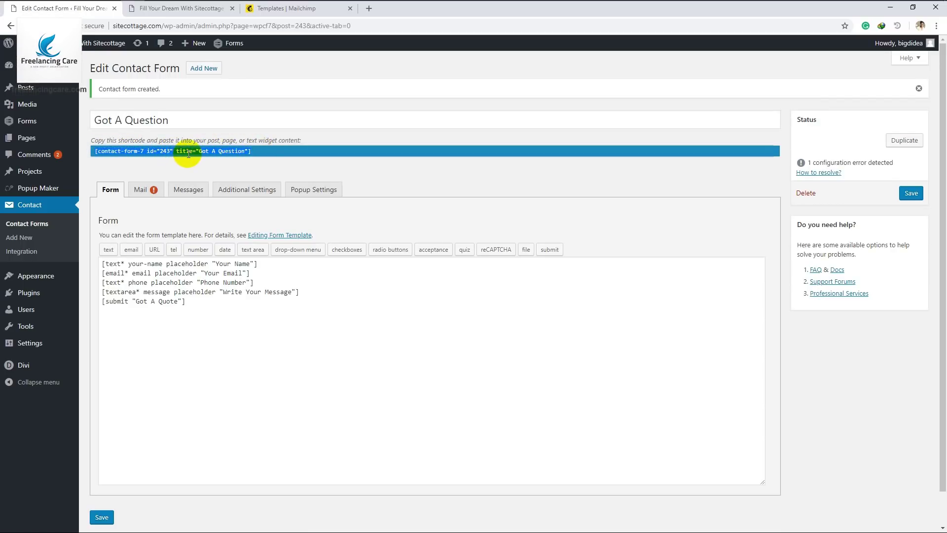
pyautogui.click(189, 162)
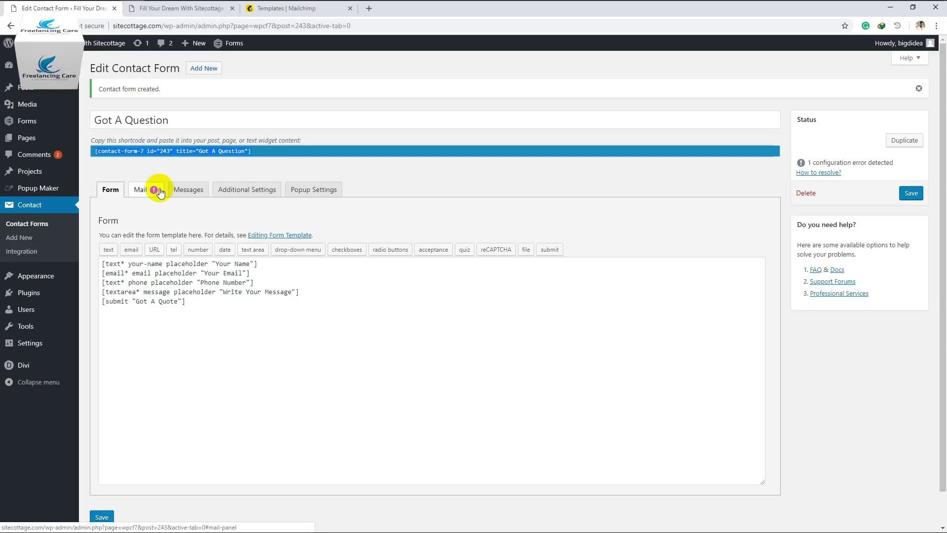
pyautogui.moveTo(29, 139)
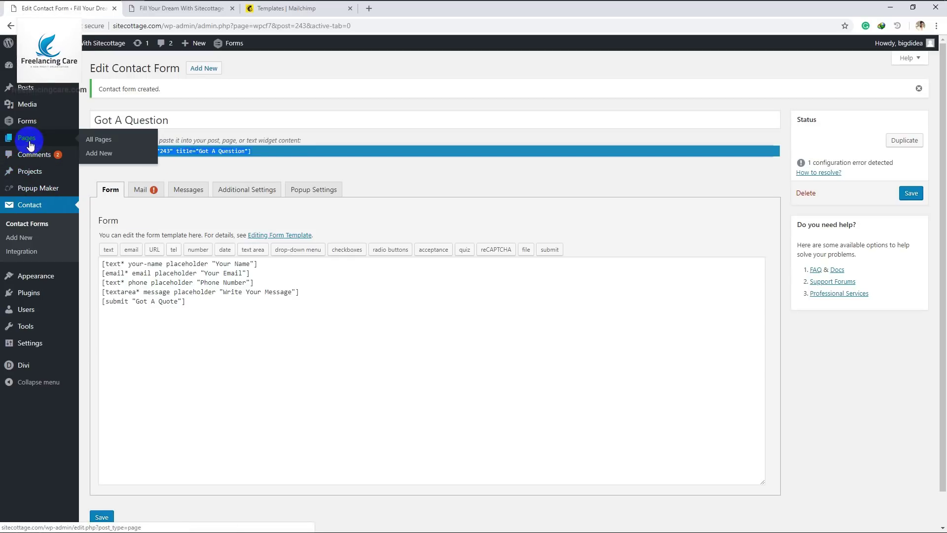
pyautogui.middleClick(92, 155)
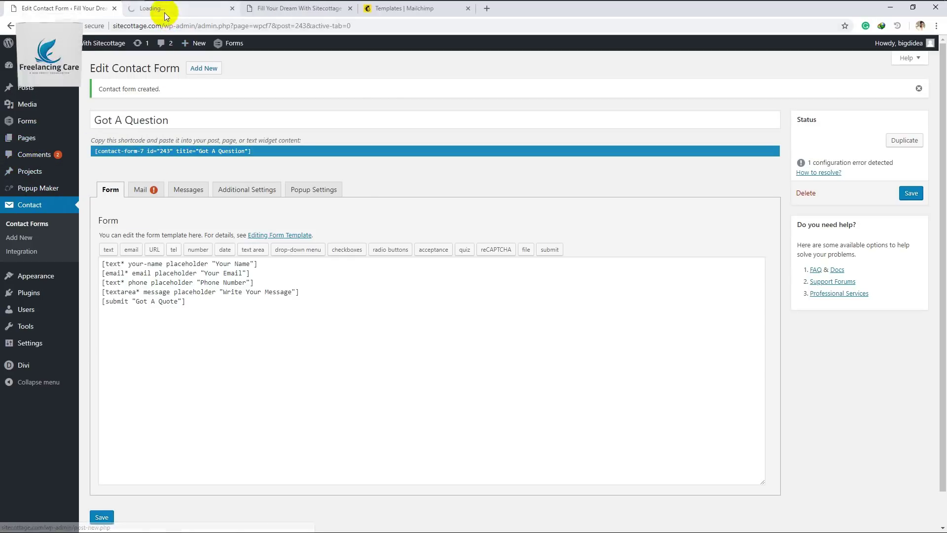
# Title the new page 'Contact Page', paste the form shortcode into it, and publish
pyautogui.click(164, 13)
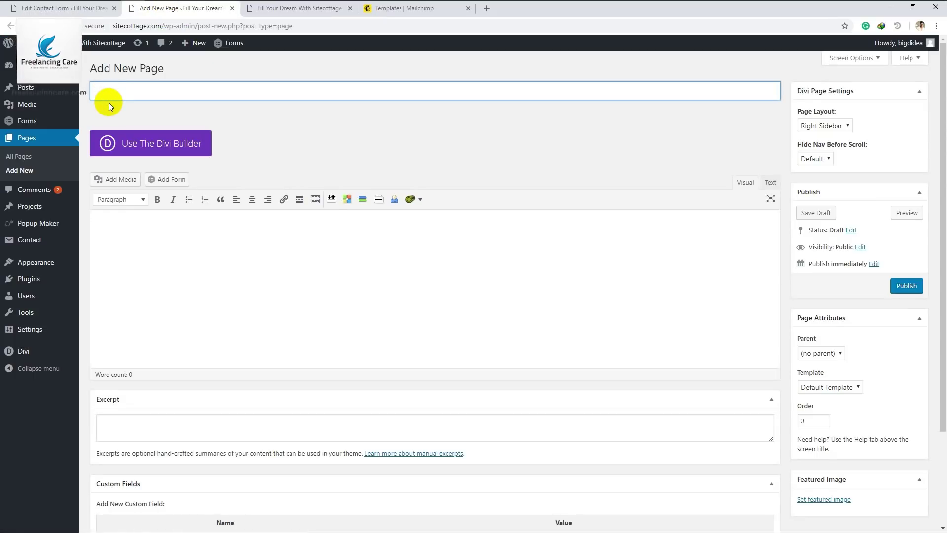
pyautogui.write('Co')
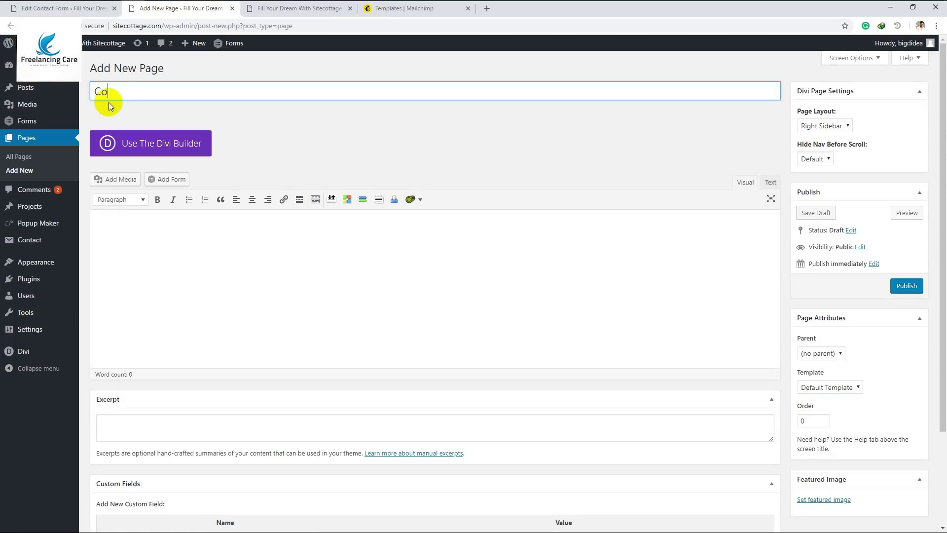
pyautogui.write('ntact Pagte')
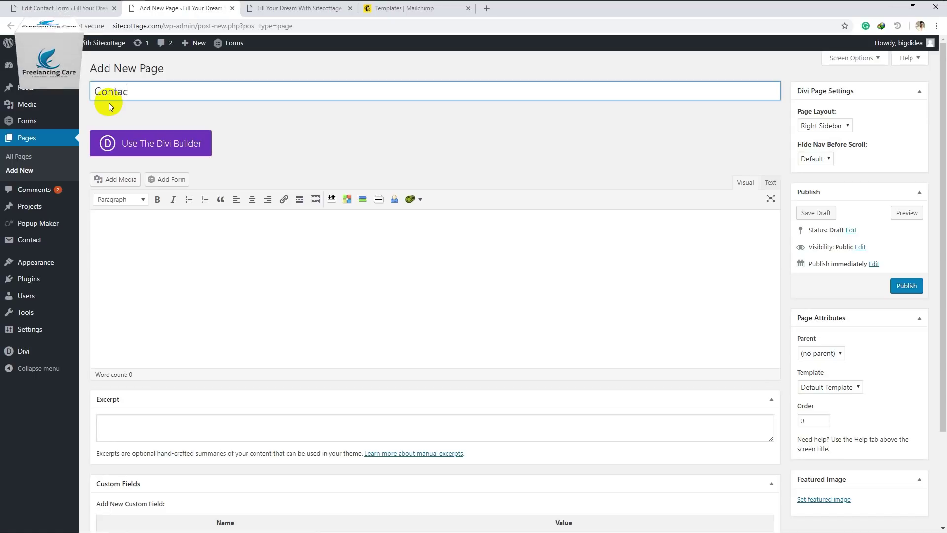
pyautogui.press('BackSpace')
pyautogui.press('BackSpace')
pyautogui.write('e')
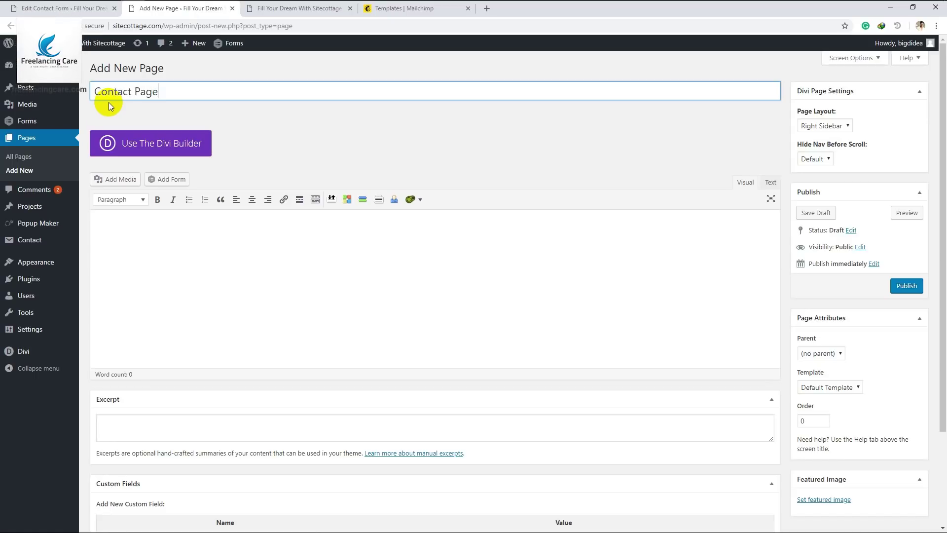
pyautogui.click(144, 241)
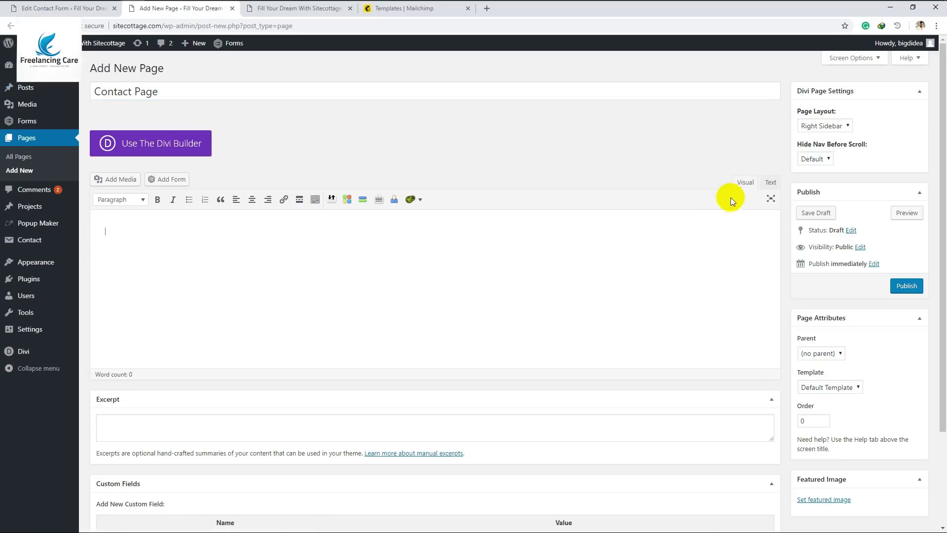
pyautogui.click(771, 184)
pyautogui.click(747, 182)
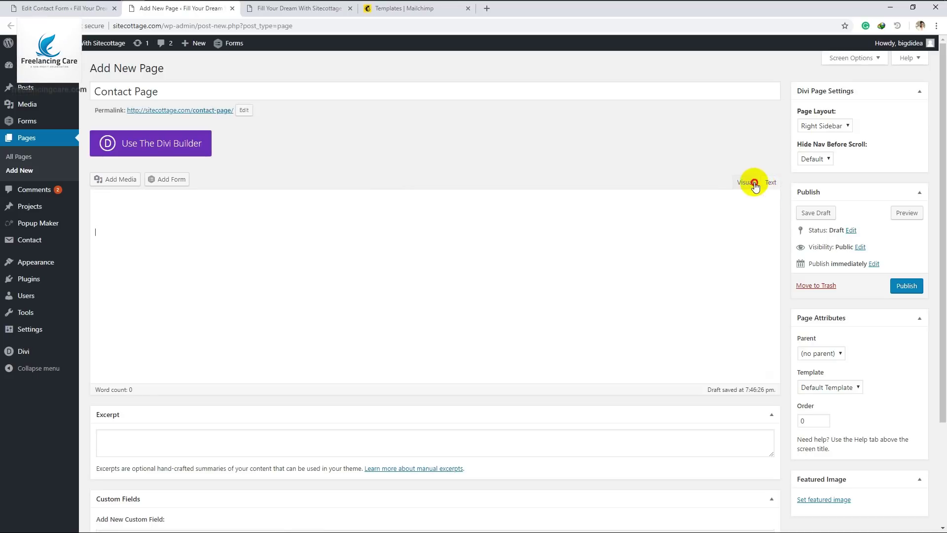
pyautogui.write('[contact-form-7 id="243" title="Got A Question"]')
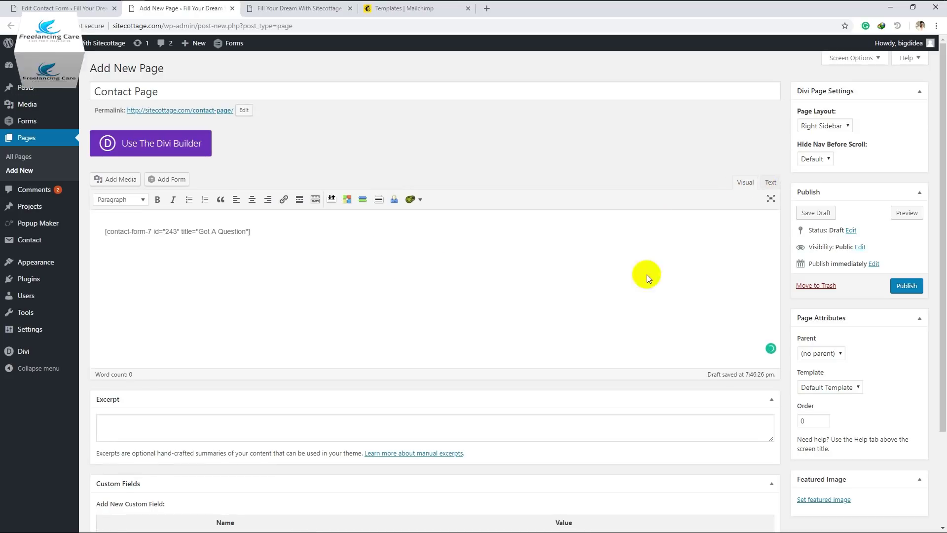
pyautogui.click(905, 289)
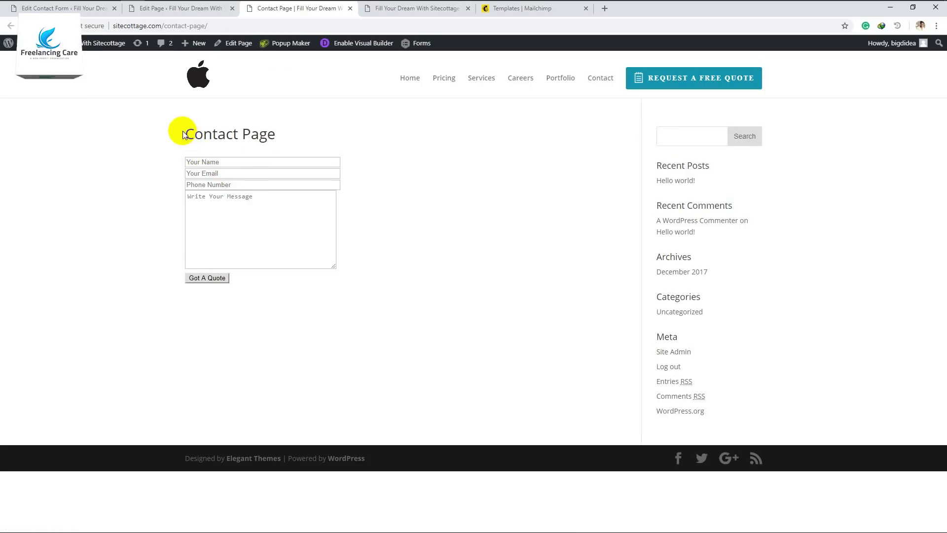
pyautogui.moveTo(185, 132); pyautogui.dragTo(256, 143)
pyautogui.click(423, 208)
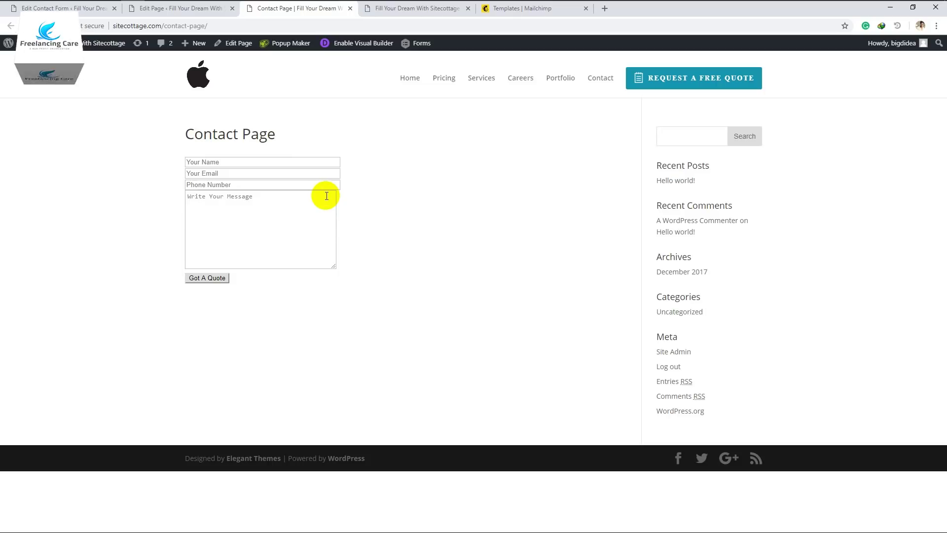
# Copy the whole Got A Question form template and switch to Sublime Text
pyautogui.click(208, 16)
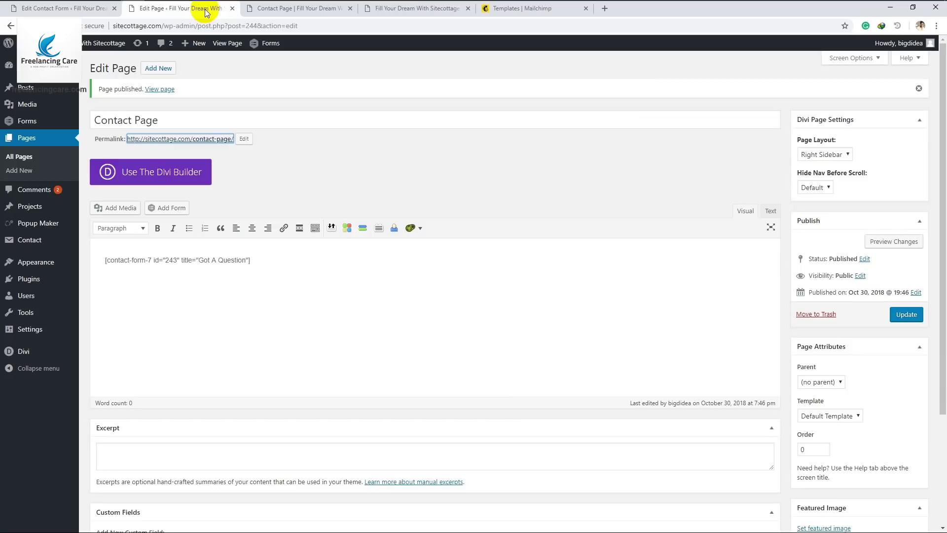
pyautogui.click(58, 12)
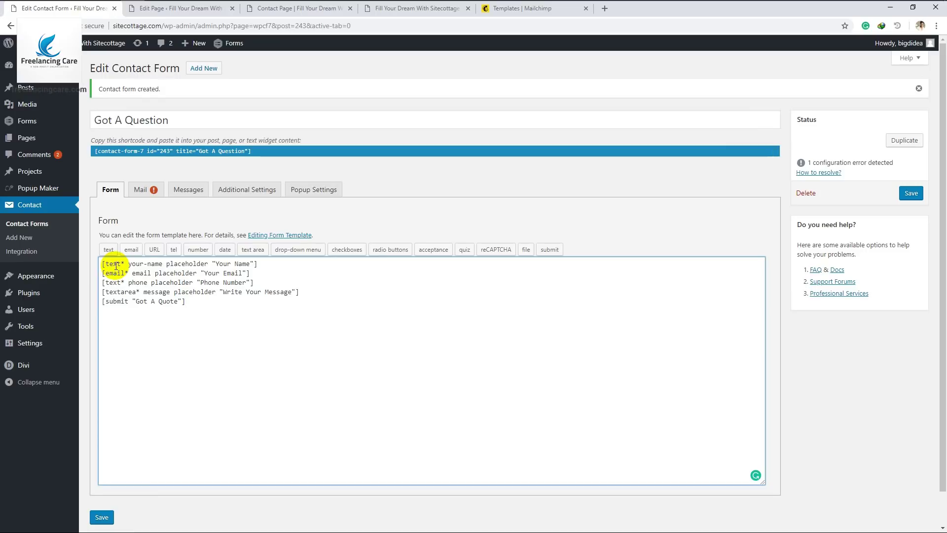
pyautogui.click(182, 298)
pyautogui.moveTo(182, 298); pyautogui.dragTo(103, 261)
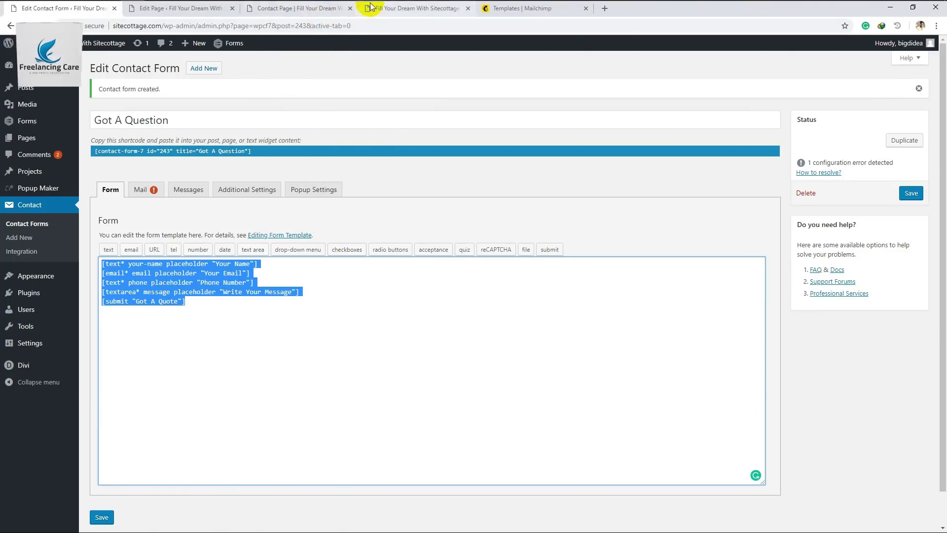
pyautogui.click(253, 11)
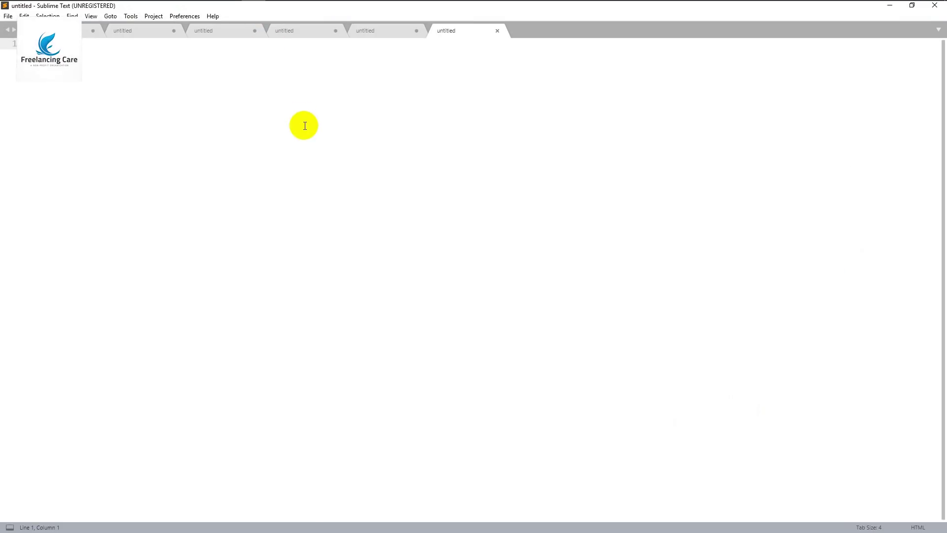
# Paste the form template and create nested got-a-question and got-a-question-header divs
pyautogui.write('[text* your-name placeholder "Your Name"] [email* email placeholder "Your Email"] [tel* phone placeholder "Phone Number"] [textarea* message placeholder "Write Your Message"] [submit "Got A Quote"]')
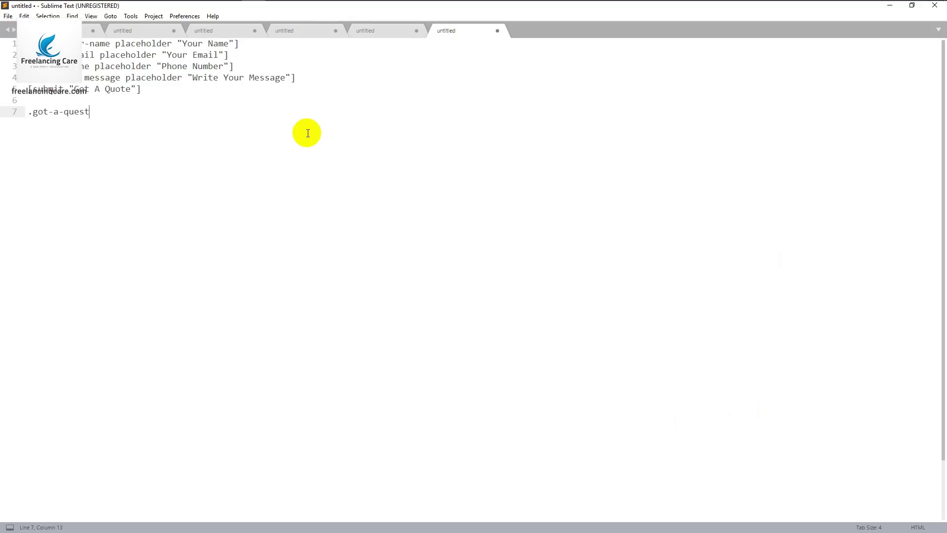
pyautogui.press('Tab')
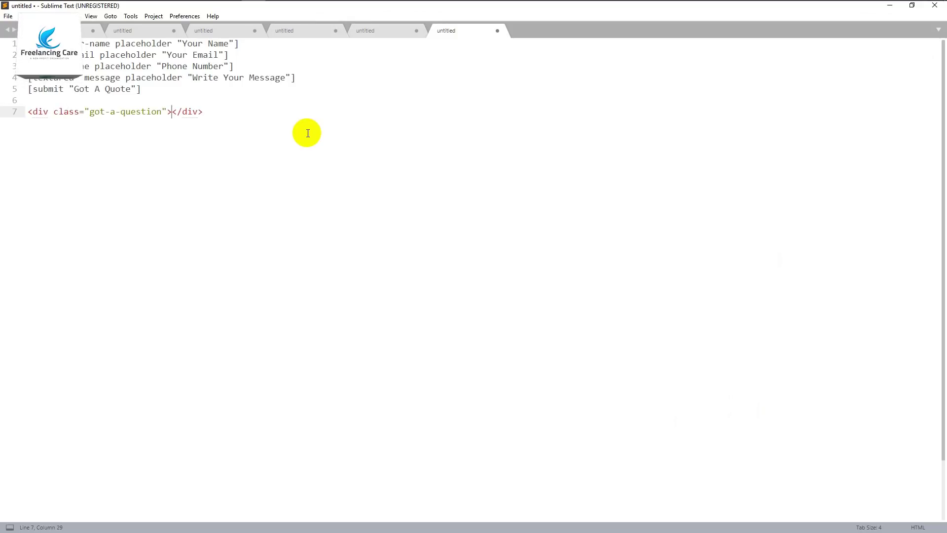
pyautogui.press('Return')
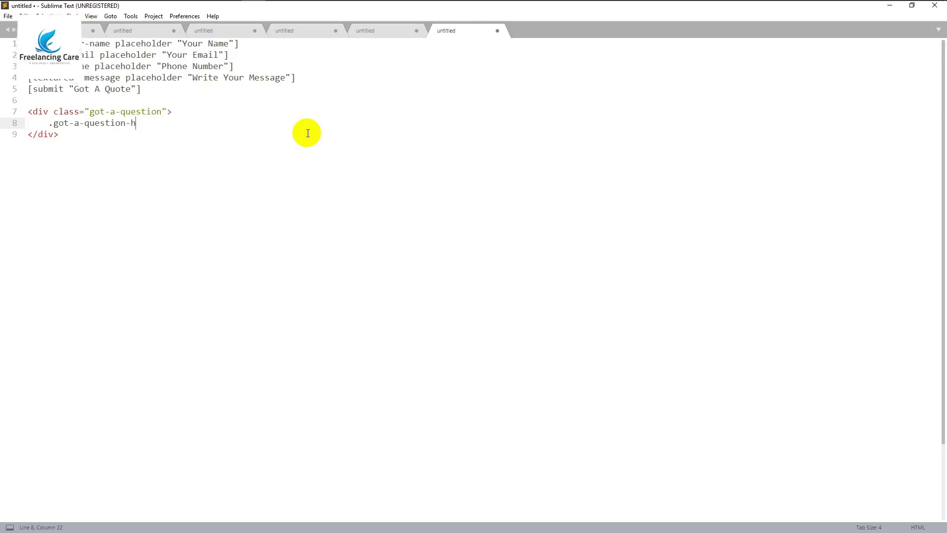
pyautogui.press('Tab')
pyautogui.press('Return')
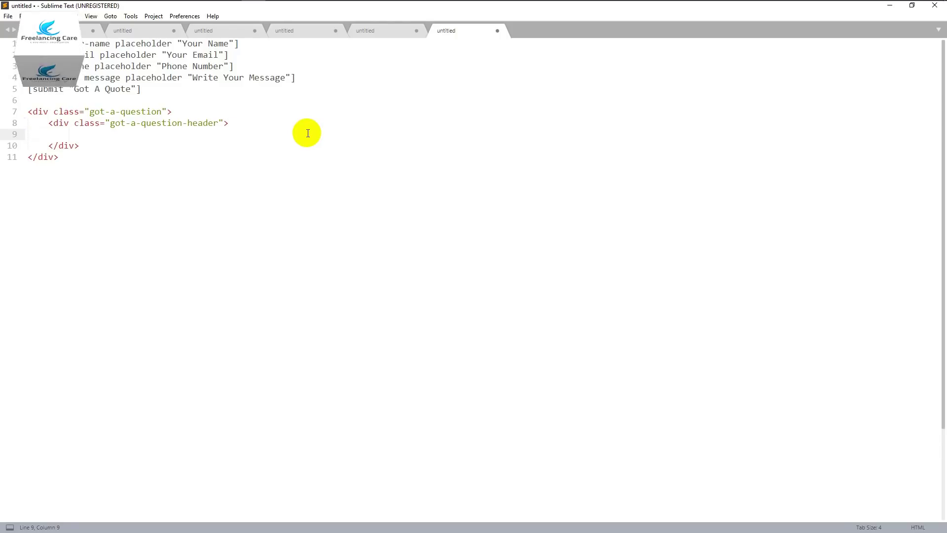
# Add an h2 'Got A Question?' and an h6 'Unique Ideas Grow Business' heading
pyautogui.write('h2')
pyautogui.press('Tab')
pyautogui.write('Got A Question?</h2>')
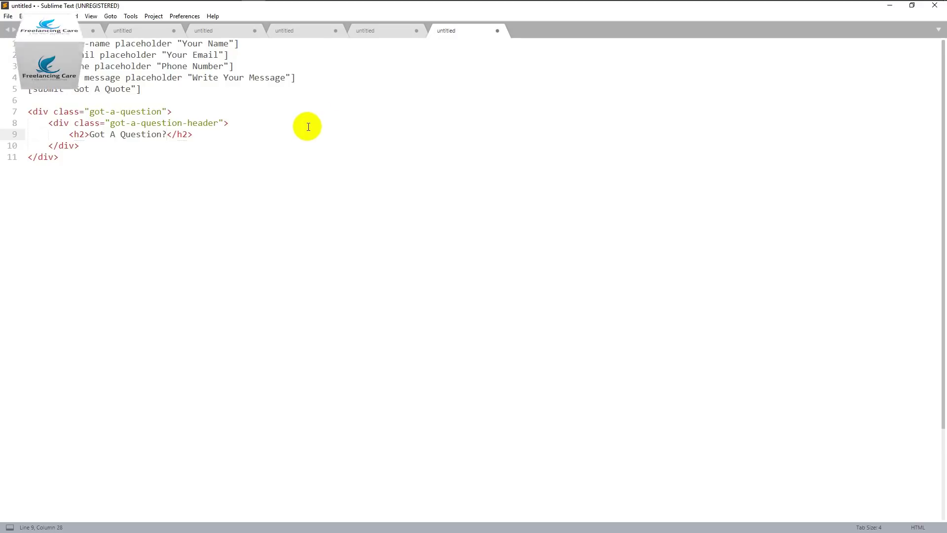
pyautogui.click(218, 135)
pyautogui.press('Return')
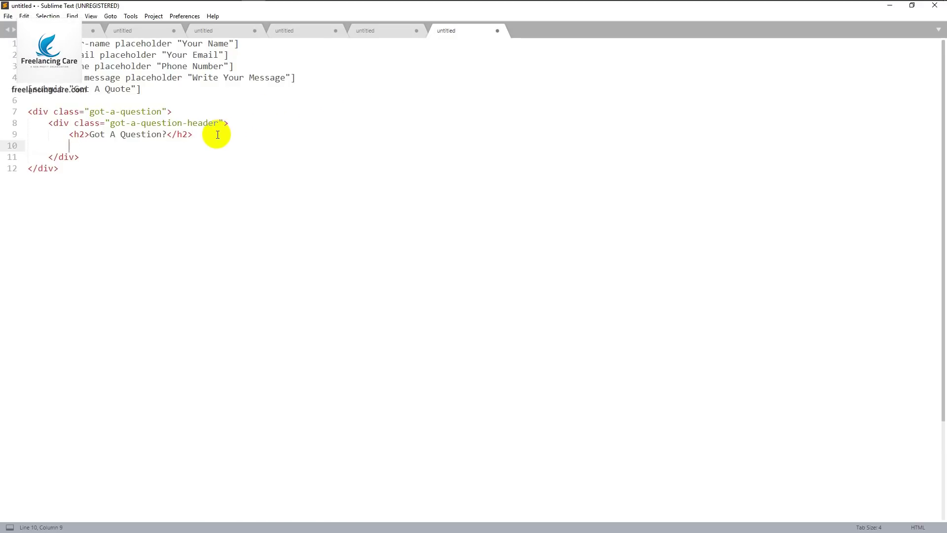
pyautogui.write('h6')
pyautogui.press('Tab')
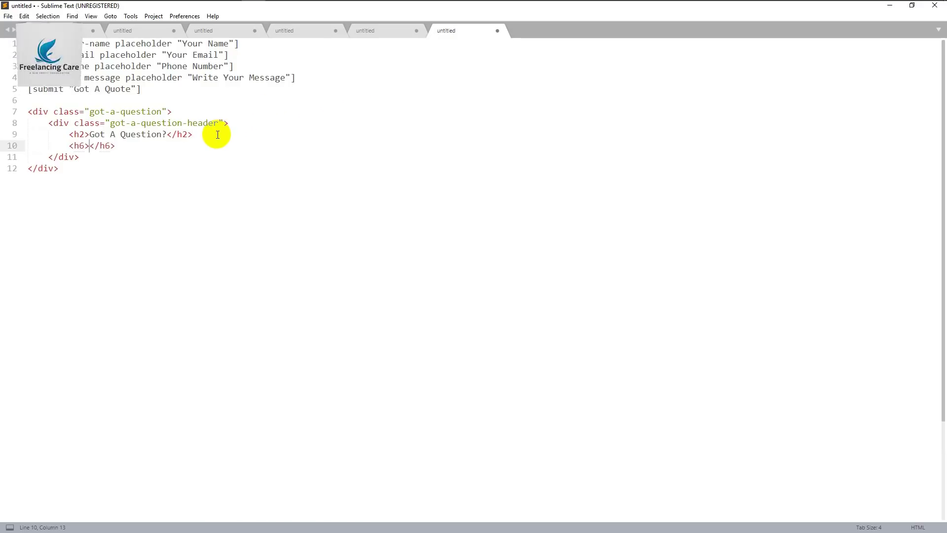
pyautogui.write('Unique ')
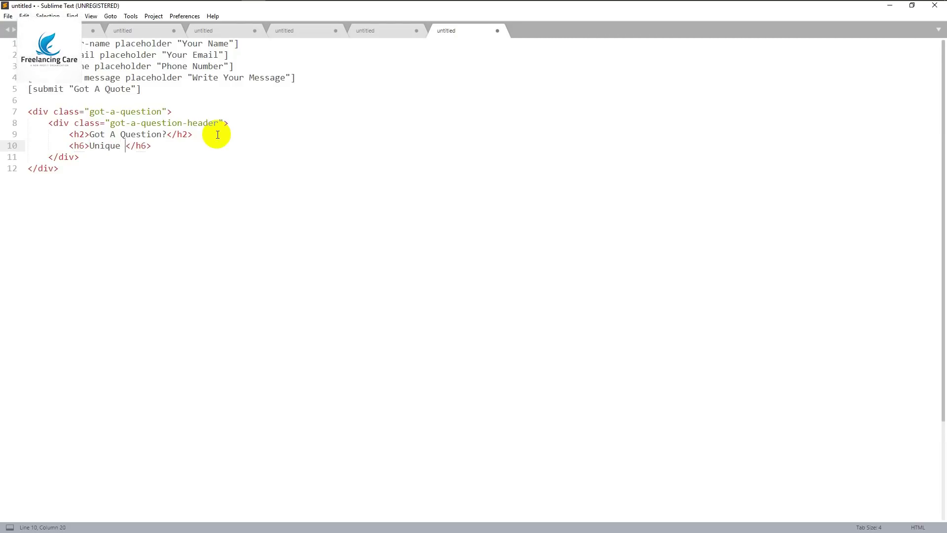
pyautogui.write('Ideas ')
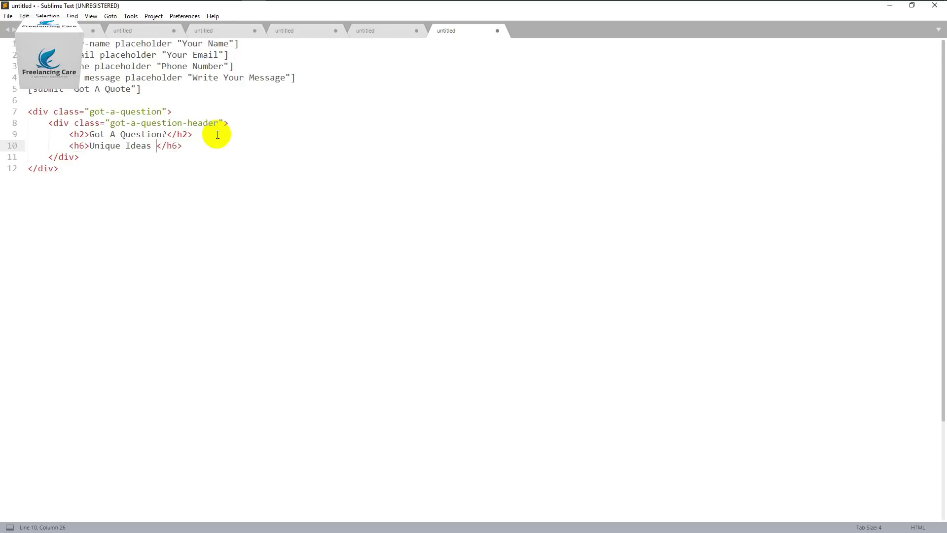
pyautogui.write('Grow')
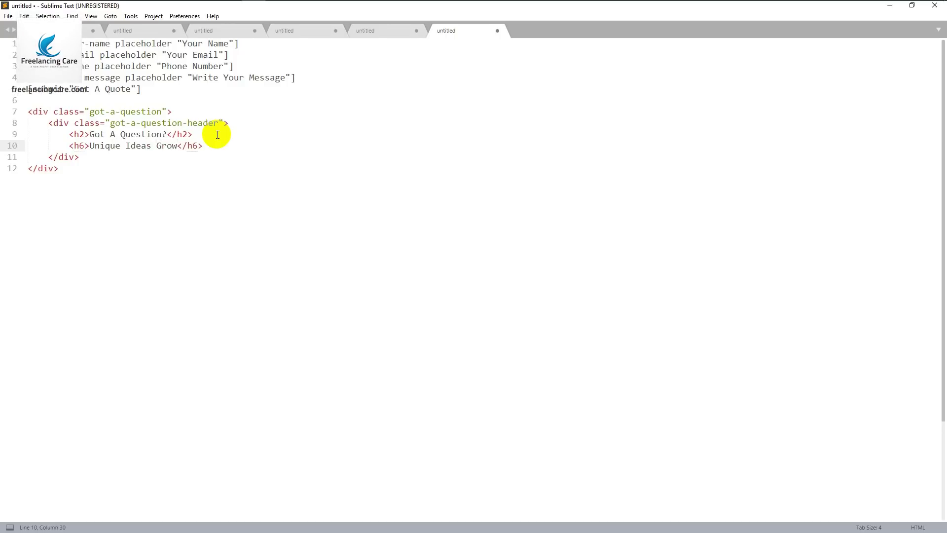
pyautogui.write(' Business')
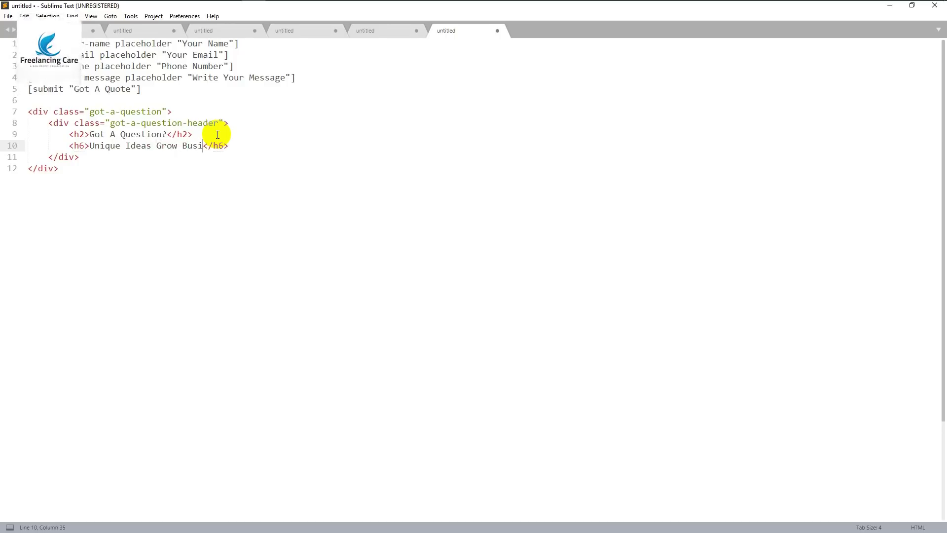
# Select the header block, then the form shortcode lines at the top
pyautogui.click(62, 123)
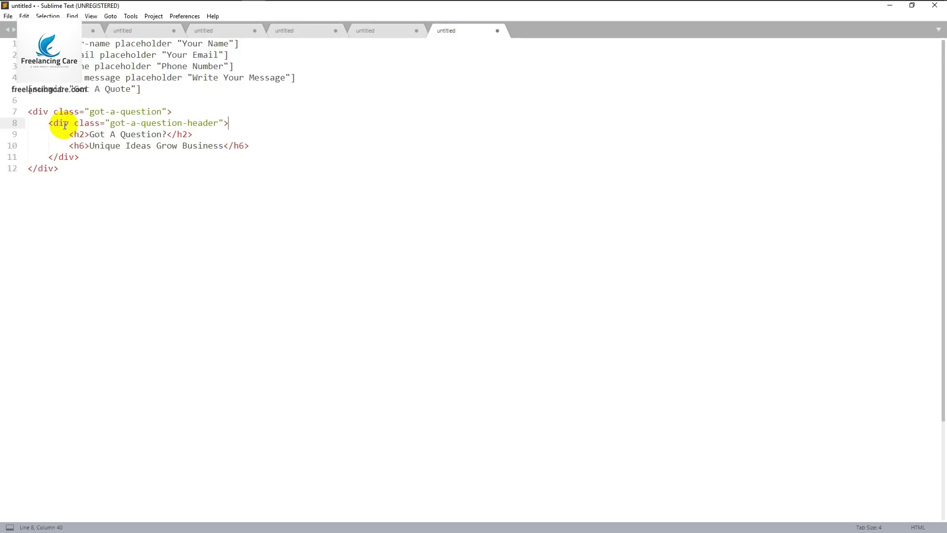
pyautogui.moveTo(81, 159); pyautogui.dragTo(46, 123)
pyautogui.click(85, 159)
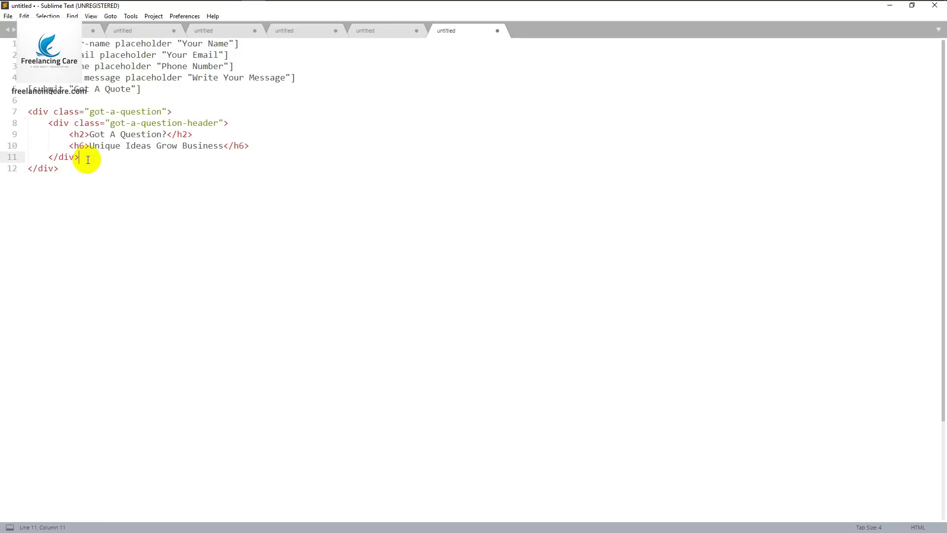
pyautogui.moveTo(148, 92); pyautogui.dragTo(14, 48)
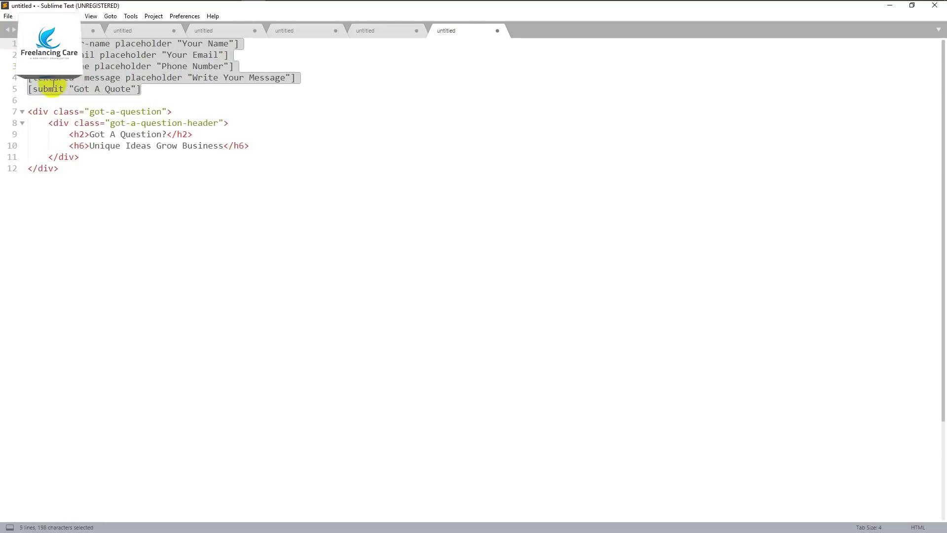
# Move the five shortcode lines into a new .got-a-question-form div below the header div
pyautogui.hotkey('ctrl', 'x')
pyautogui.click(84, 110)
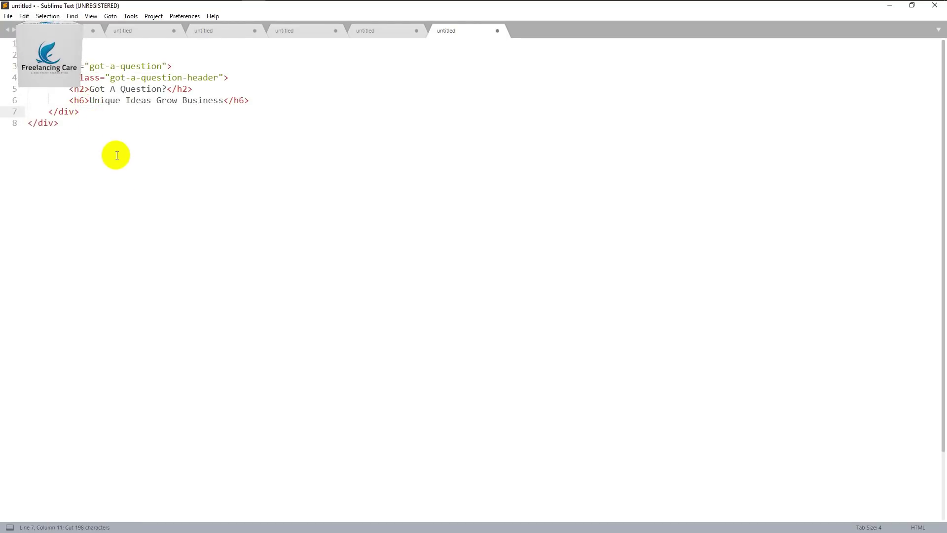
pyautogui.press('Return')
pyautogui.write('.got-')
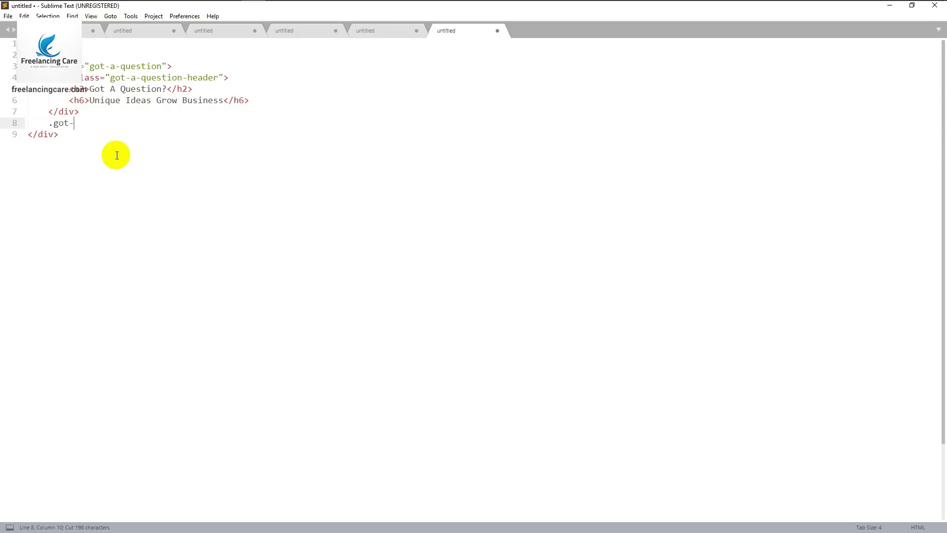
pyautogui.write('question-form')
pyautogui.press('Tab')
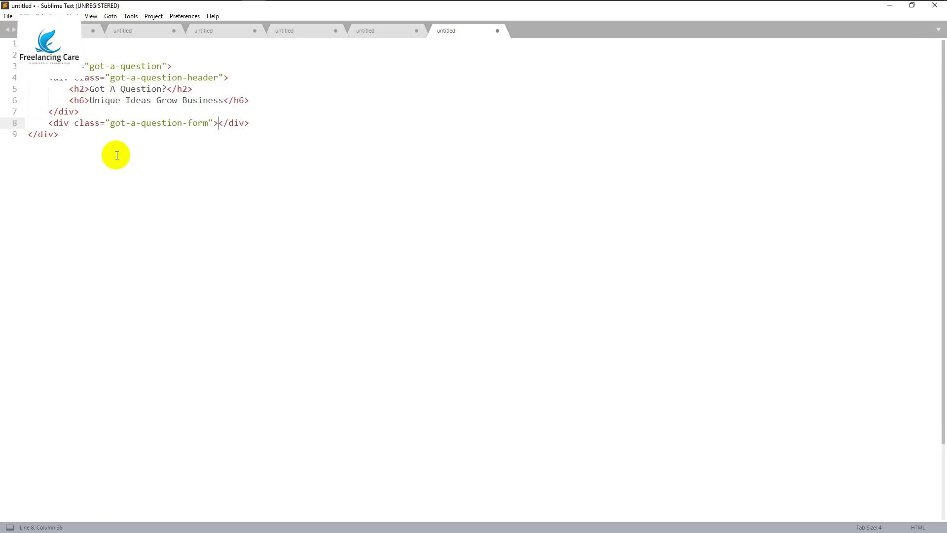
pyautogui.press('Return')
pyautogui.hotkey('ctrl', 'v')
# Copy the whole got-a-question markup and select the existing shortcodes in WordPress's form template
pyautogui.moveTo(59, 203); pyautogui.dragTo(28, 66)
pyautogui.hotkey('ctrl', 'c')
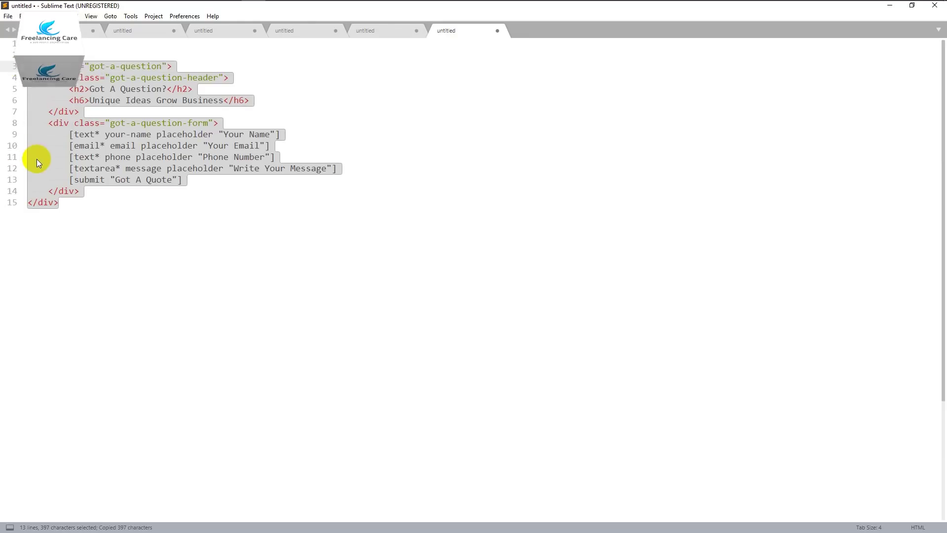
pyautogui.click(186, 157)
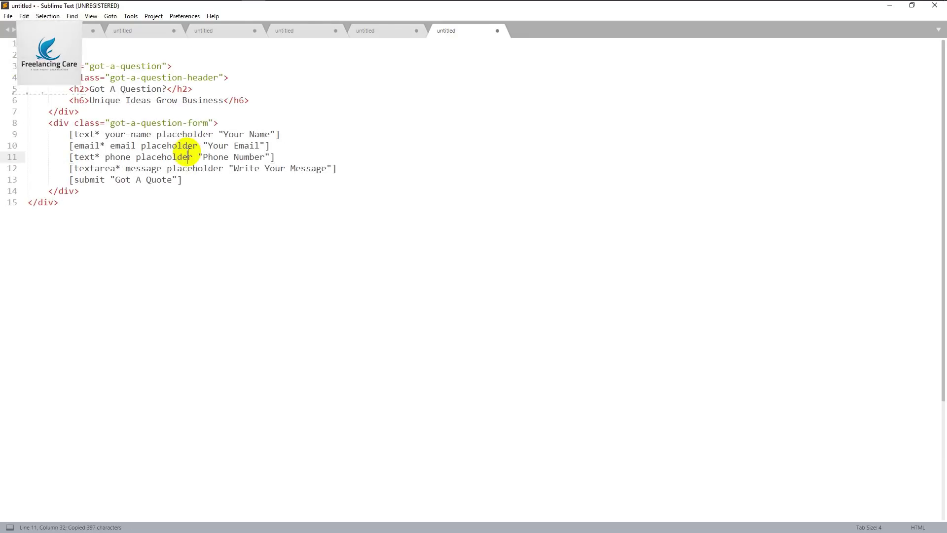
pyautogui.moveTo(59, 202); pyautogui.dragTo(17, 72)
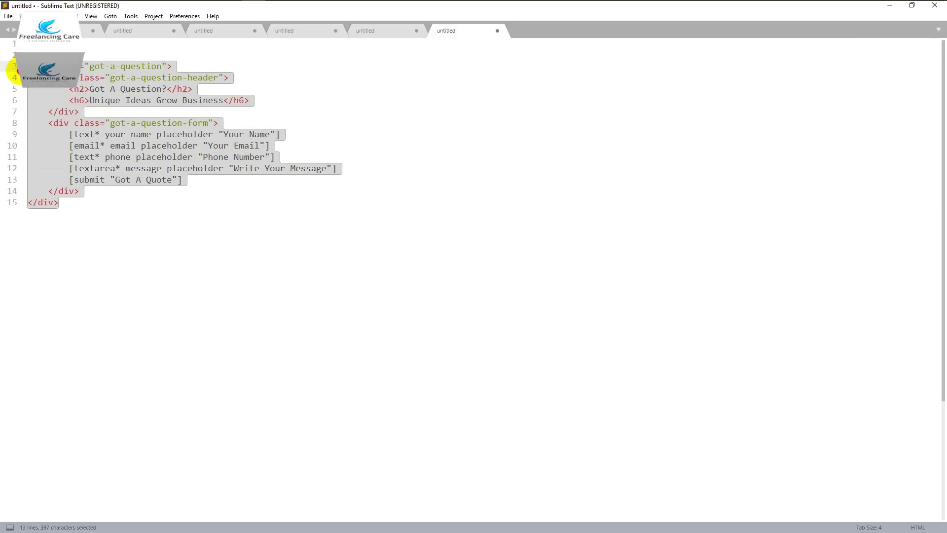
pyautogui.click(156, 6)
pyautogui.click(217, 312)
pyautogui.hotkey('ctrl', 'a')
pyautogui.moveTo(217, 312); pyautogui.dragTo(95, 250)
# Replace the form template with the wrapped HTML, save it, and open the live Contact Page
pyautogui.hotkey('ctrl', 'v')
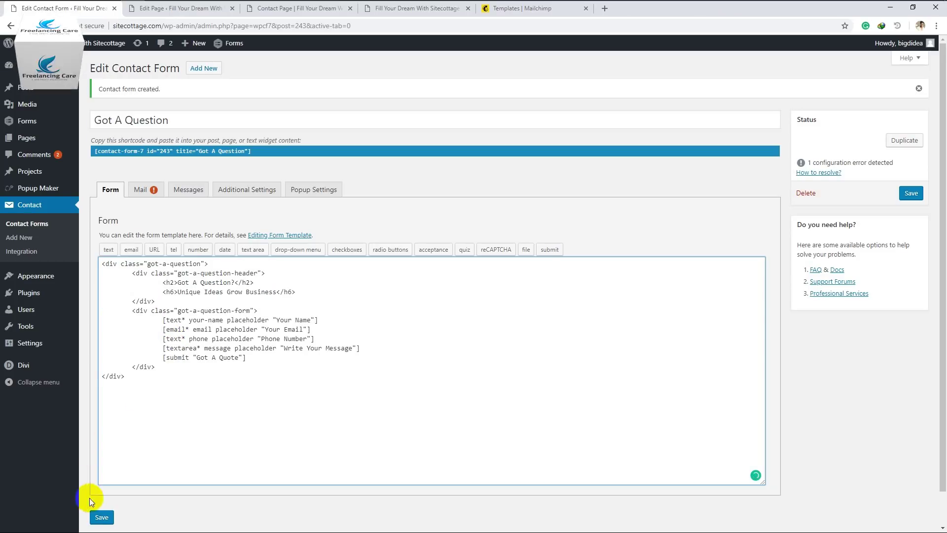
pyautogui.click(101, 518)
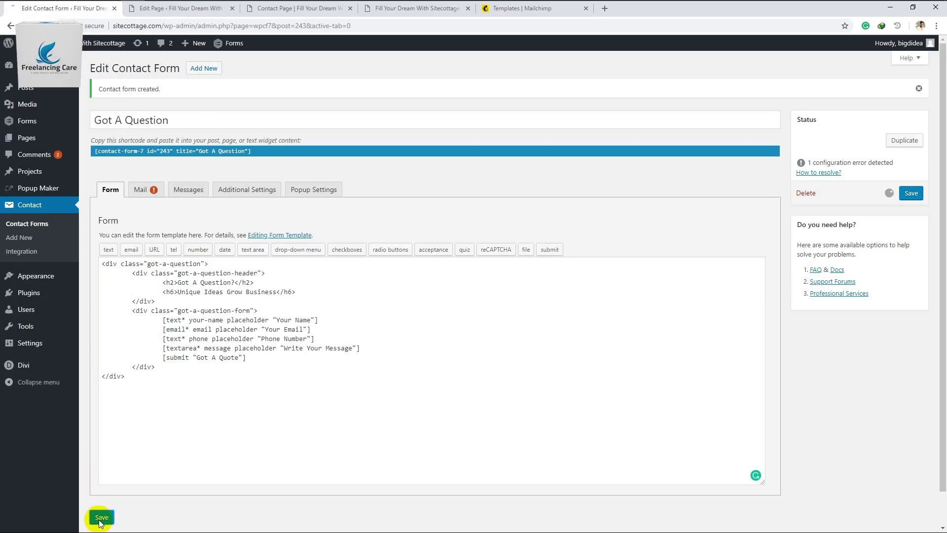
pyautogui.click(269, 13)
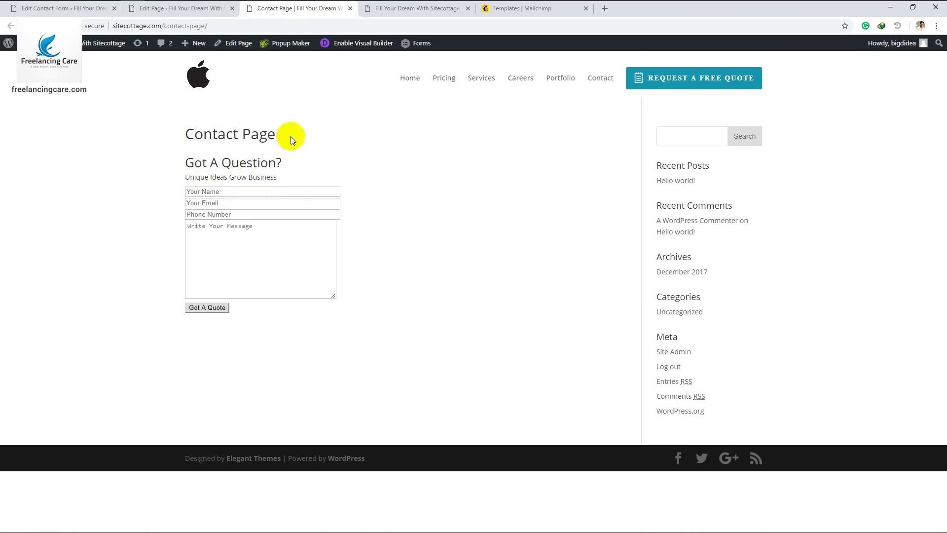
# Inspect the Got A Question? heading and subheading on the Contact Page with developer tools
pyautogui.moveTo(185, 134); pyautogui.dragTo(289, 133)
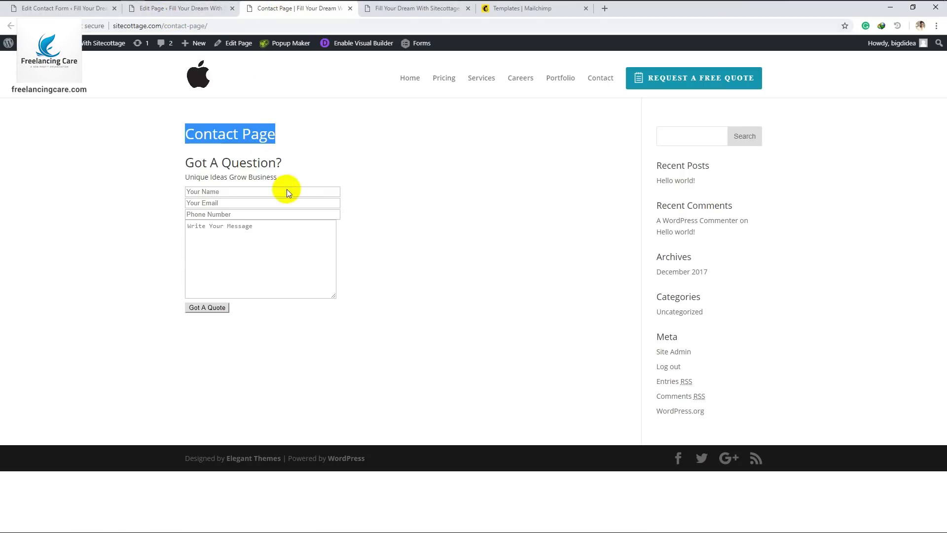
pyautogui.click(222, 184)
pyautogui.moveTo(194, 163); pyautogui.dragTo(257, 176)
pyautogui.click(303, 179)
pyautogui.click(312, 171)
pyautogui.rightClick(248, 178)
pyautogui.press('Escape')
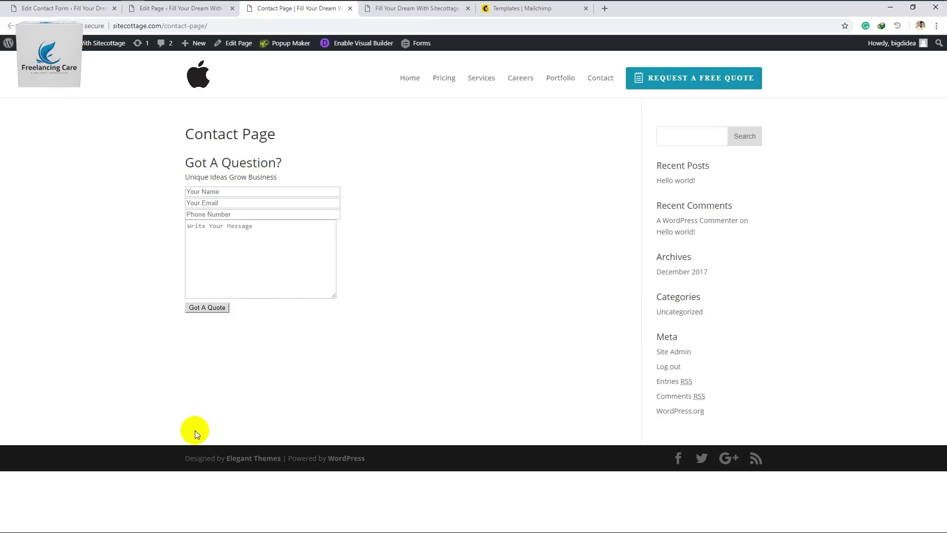
pyautogui.press('F12')
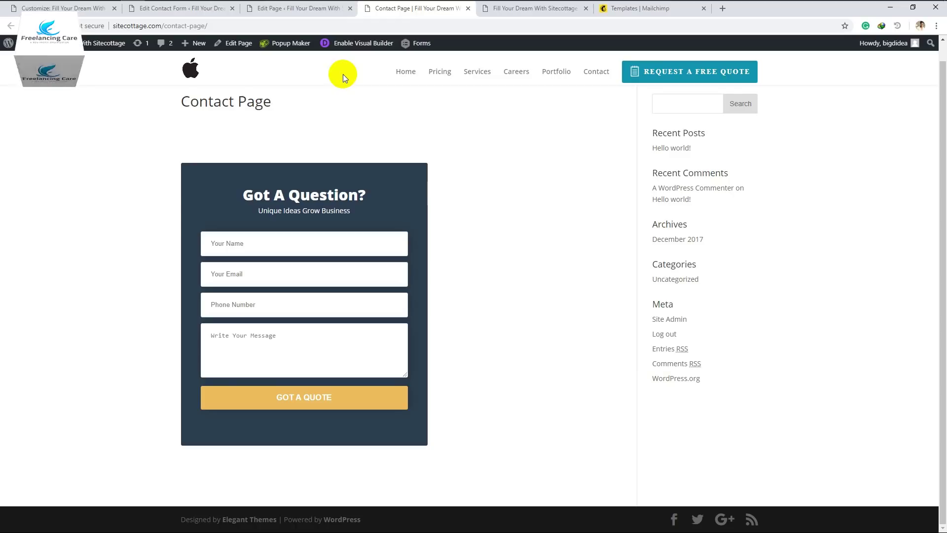
# Review the Got A Question Form rules in Additional CSS, recheck the Contact Page, then go to Mailchimp
pyautogui.click(90, 13)
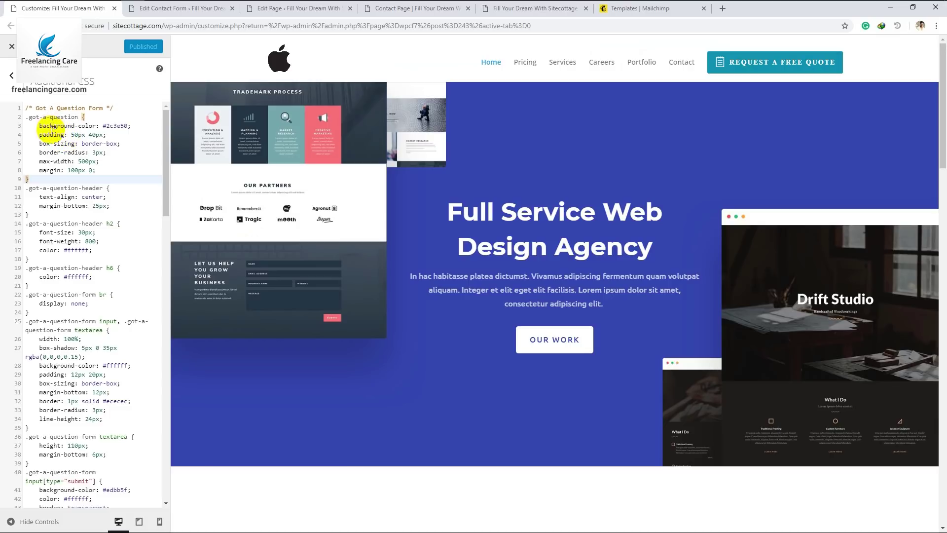
pyautogui.scroll(-2, 57, 140)
pyautogui.scroll(-4, 57, 140)
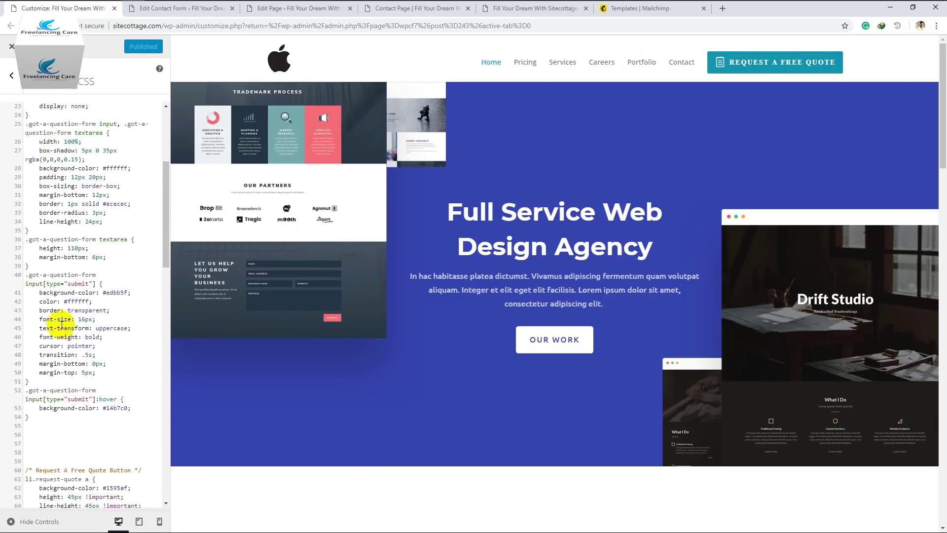
pyautogui.moveTo(42, 416); pyautogui.dragTo(49, 106)
pyautogui.scroll(6, 45, 148)
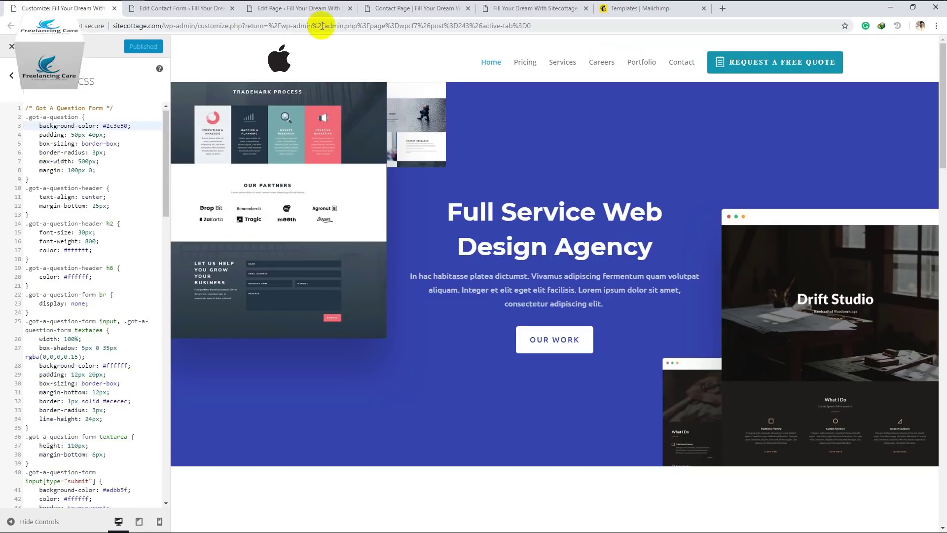
pyautogui.click(377, 9)
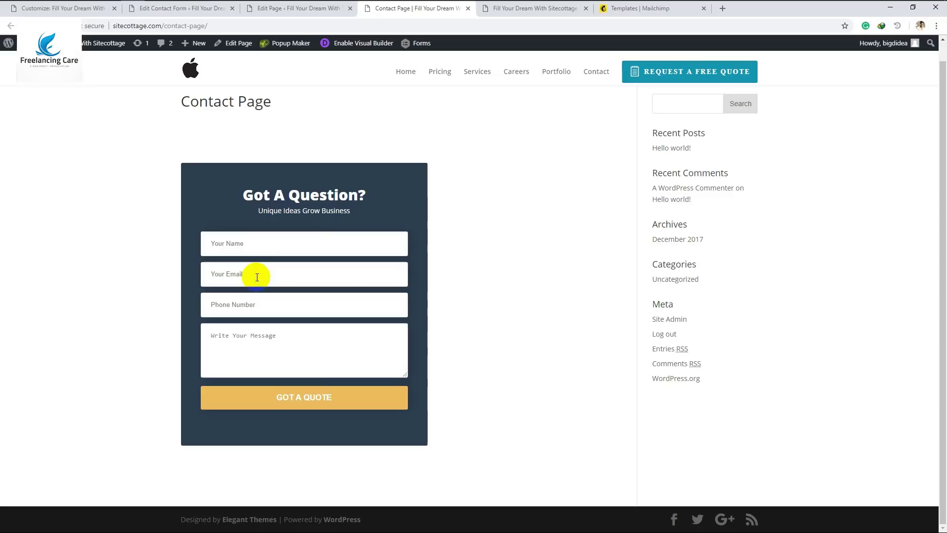
pyautogui.click(626, 11)
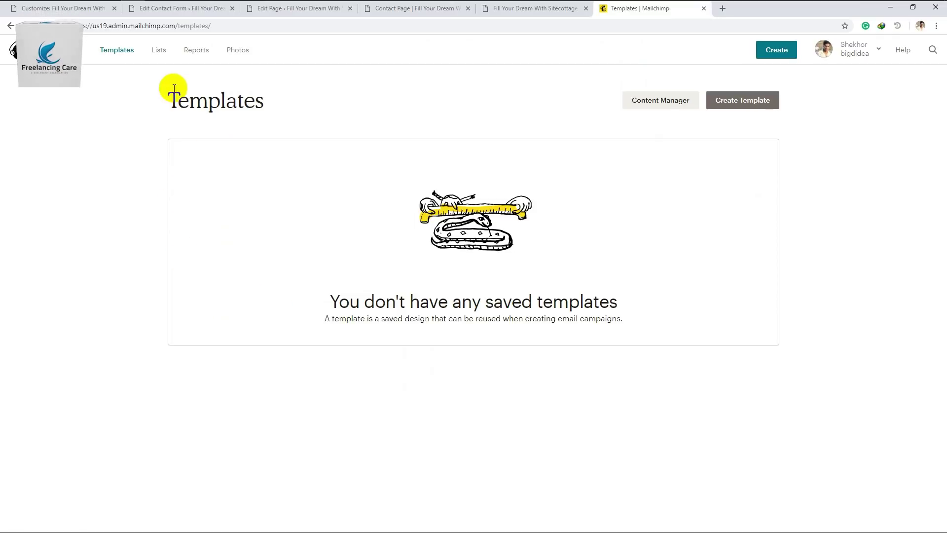
# Go to Mailchimp's Lists page and start a new list with Create List
pyautogui.click(159, 50)
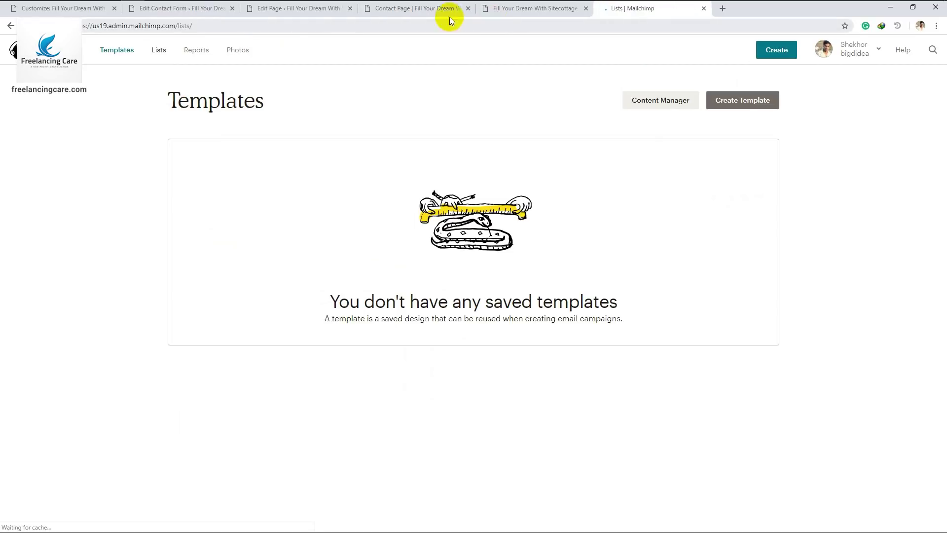
pyautogui.click(418, 8)
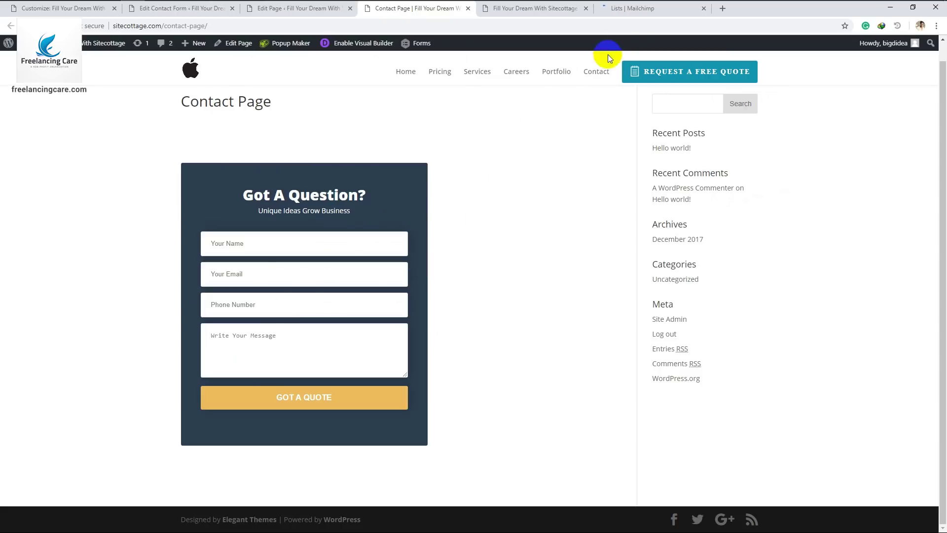
pyautogui.click(631, 12)
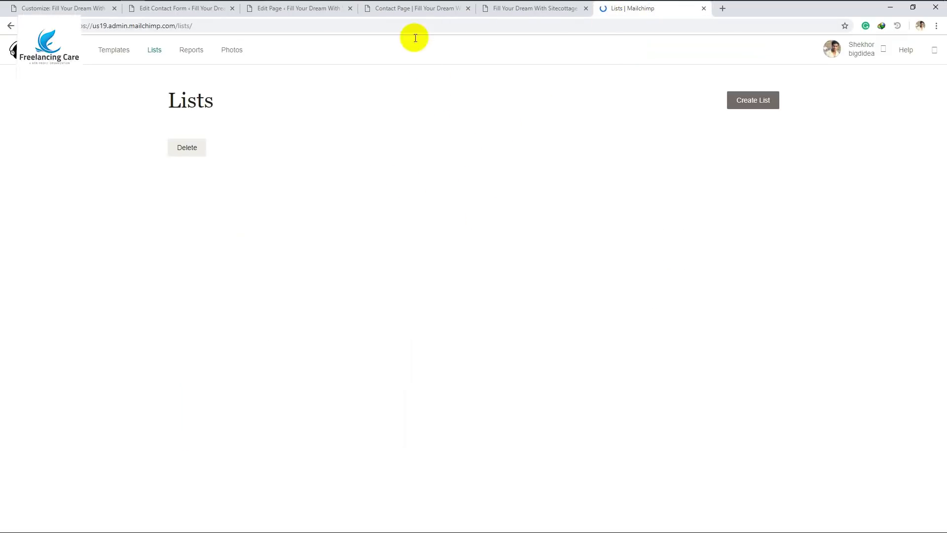
pyautogui.click(401, 10)
pyautogui.click(768, 105)
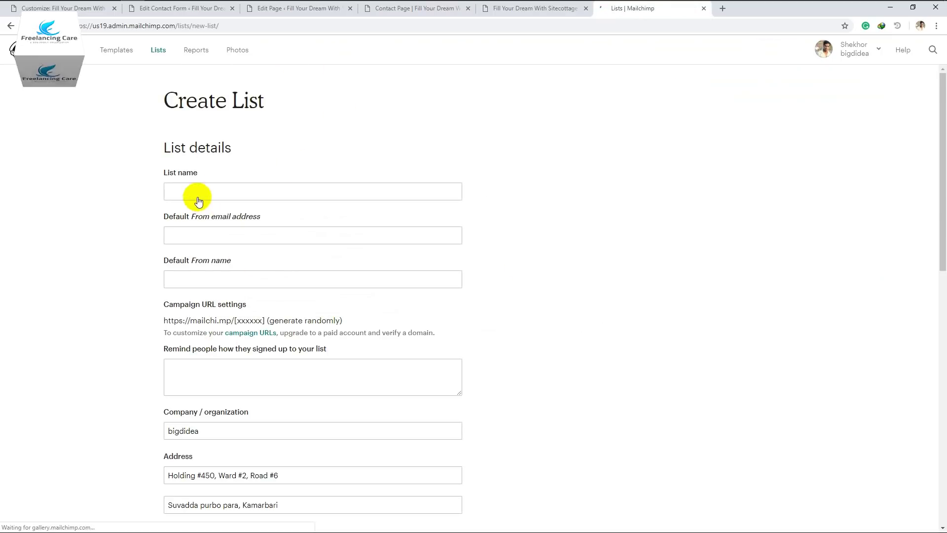
# Name the list 'Got A Question Form?' and enter the default sender e-mail address
pyautogui.click(198, 193)
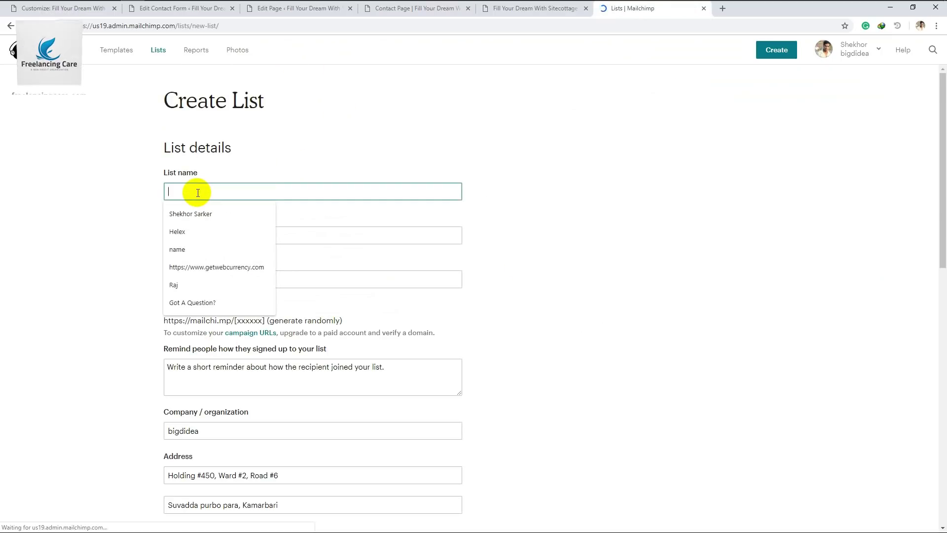
pyautogui.write('Got A Question Form?')
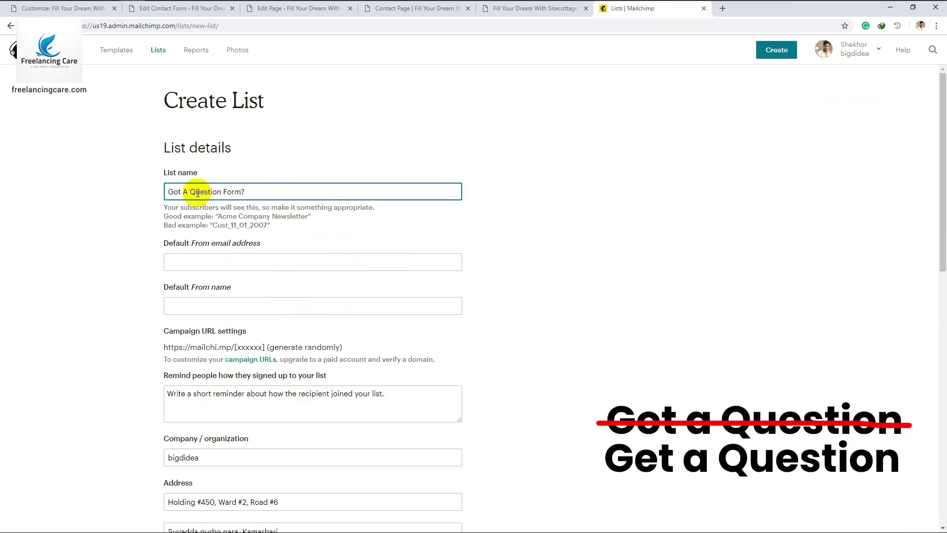
pyautogui.click(197, 263)
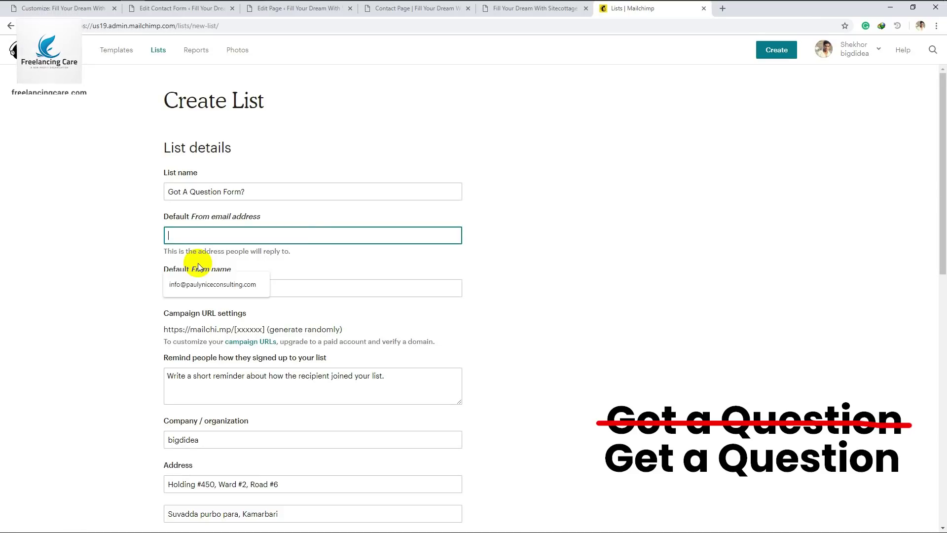
pyautogui.click(203, 289)
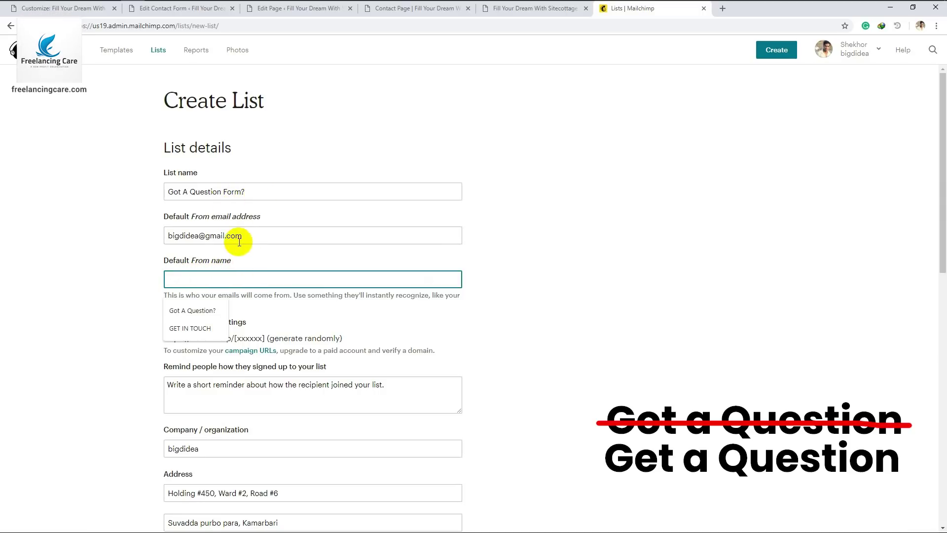
# Reuse the list name as the default sender name, add the signup reminder, and return to Lists
pyautogui.click(248, 191)
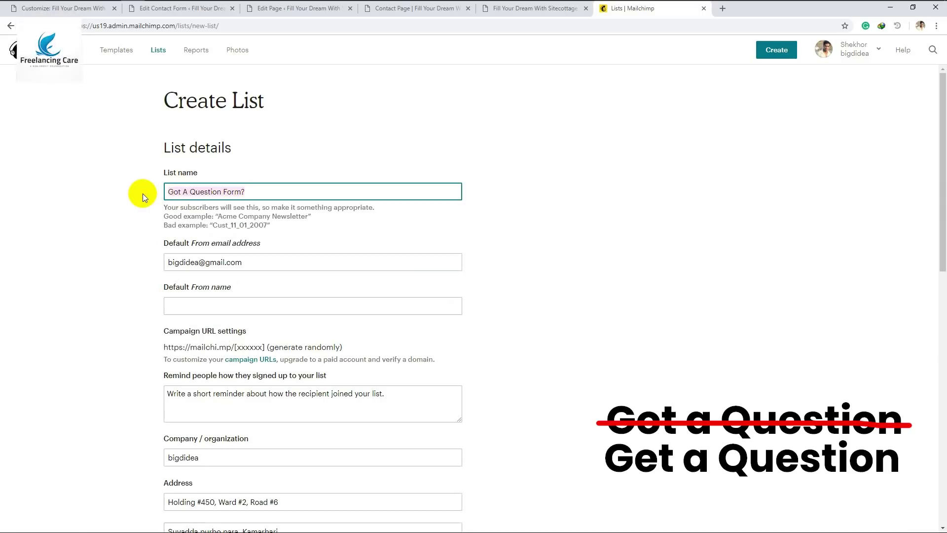
pyautogui.click(217, 306)
pyautogui.write('Got A Question Form?')
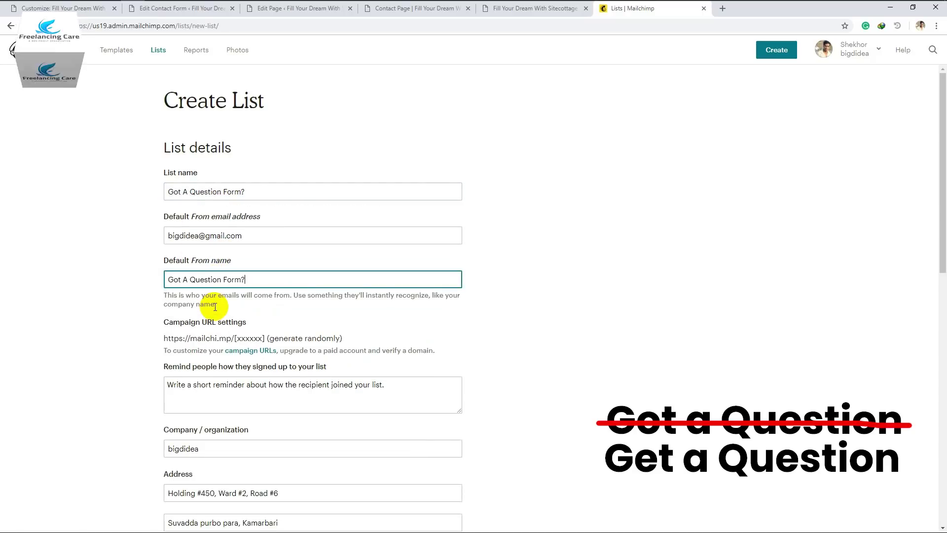
pyautogui.scroll(-1, 215, 307)
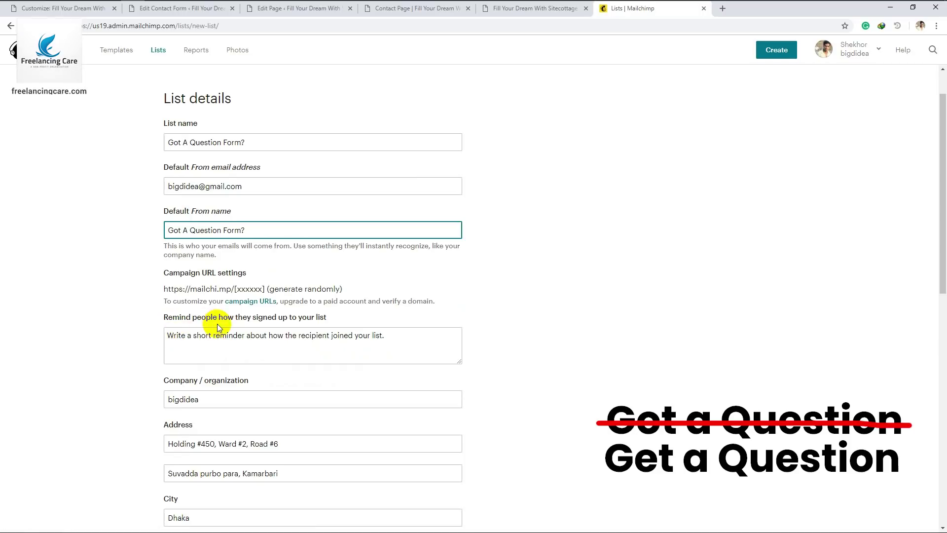
pyautogui.click(212, 347)
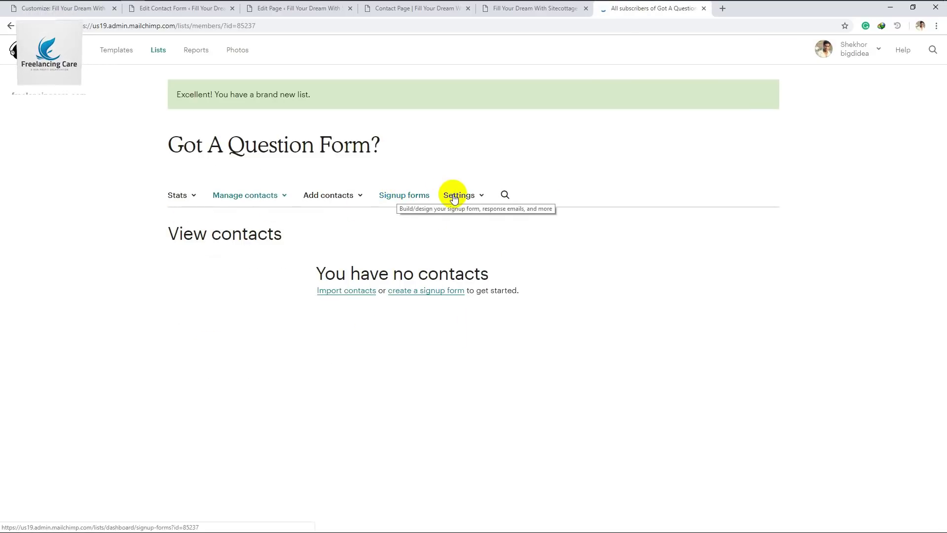
pyautogui.click(159, 52)
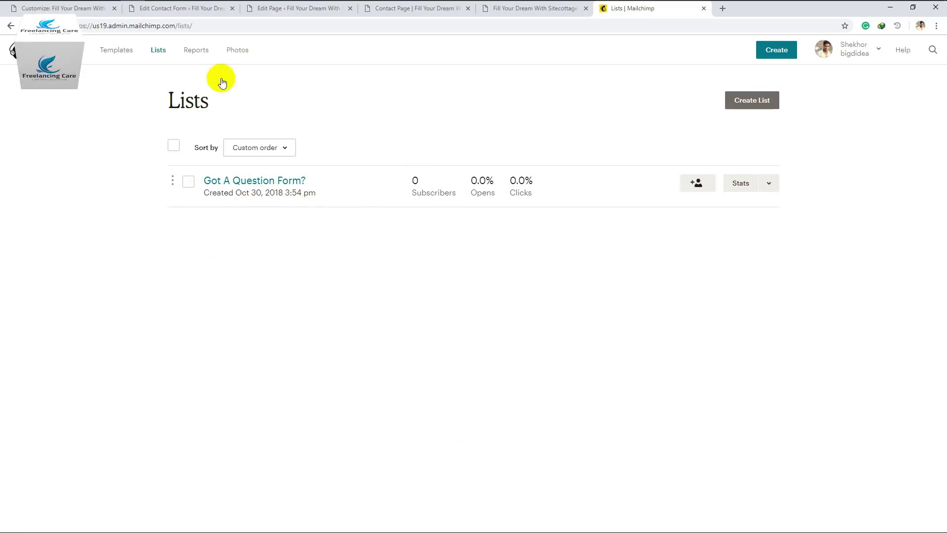
# Return to the Got A Question contact form editor, reload it, and view the form template
pyautogui.click(176, 10)
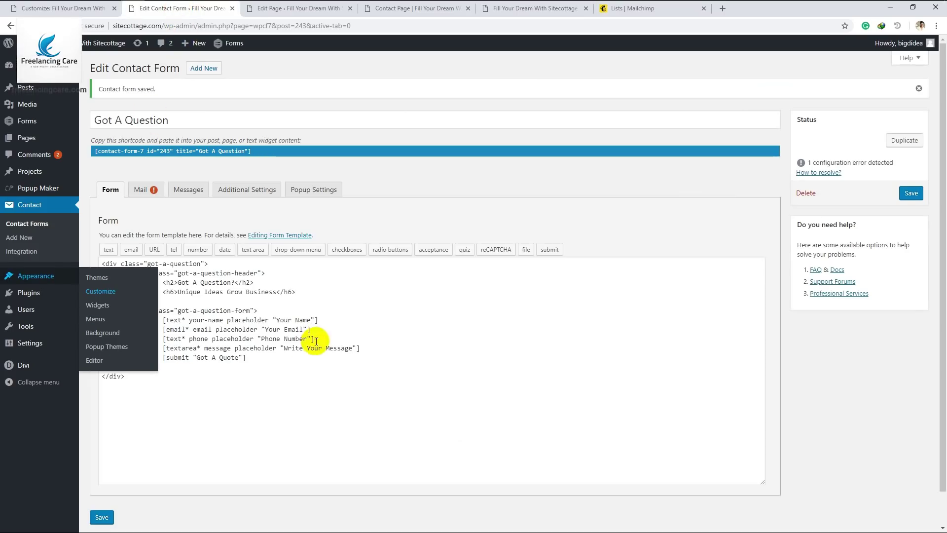
pyautogui.click(269, 359)
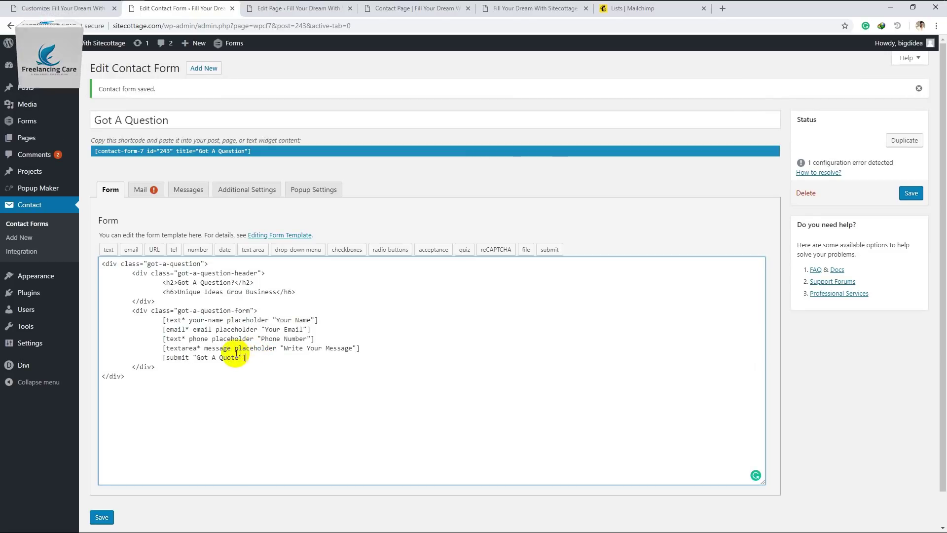
pyautogui.moveTo(54, 347)
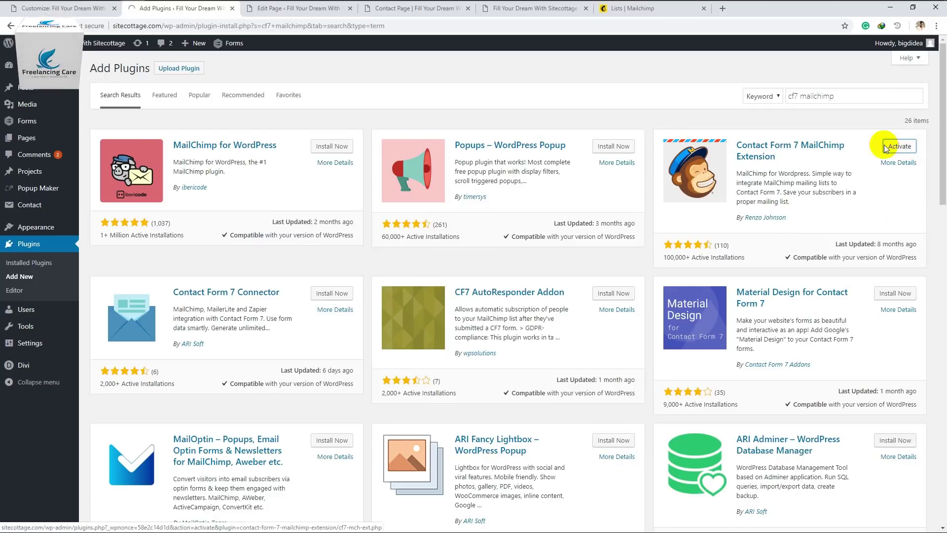
pyautogui.click(899, 146)
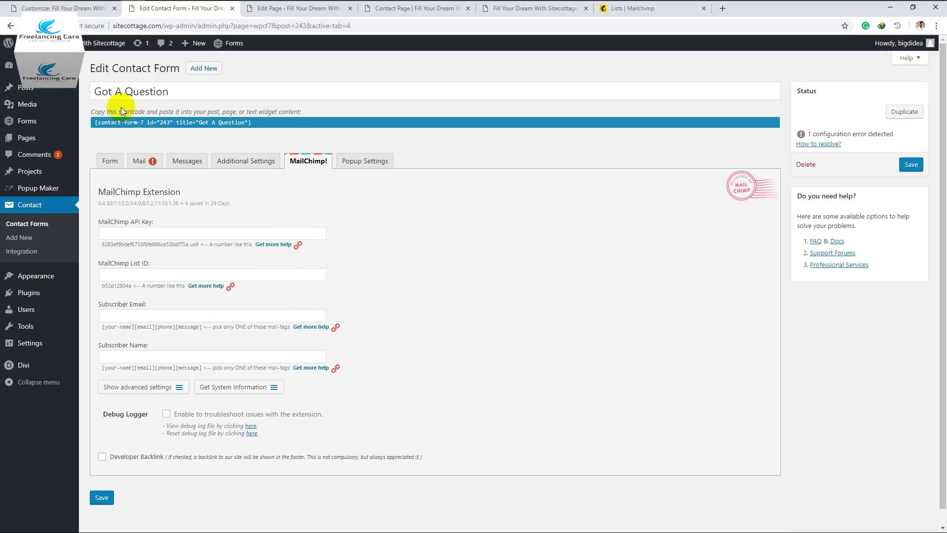
pyautogui.click(111, 163)
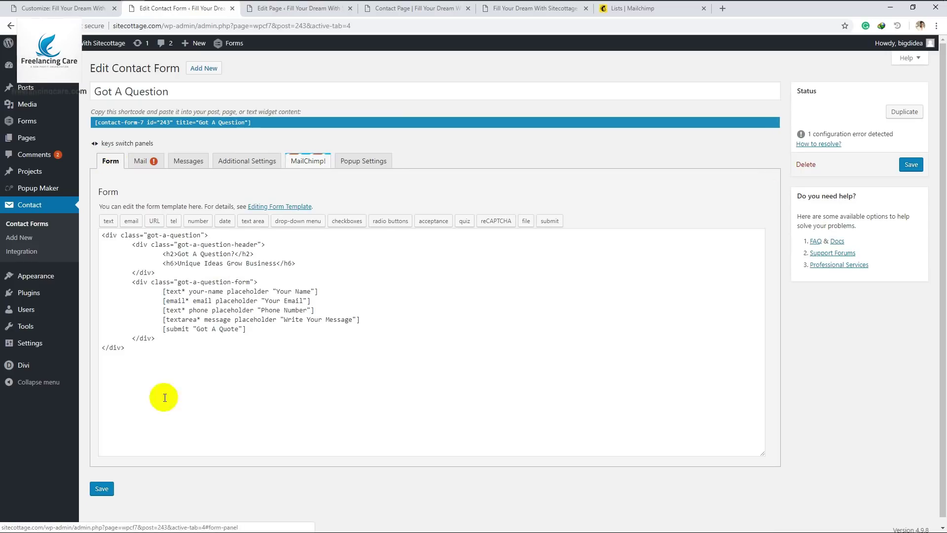
# Open the form's MailChimp! tab and locate the API Key setting before switching to Mailchimp
pyautogui.click(306, 162)
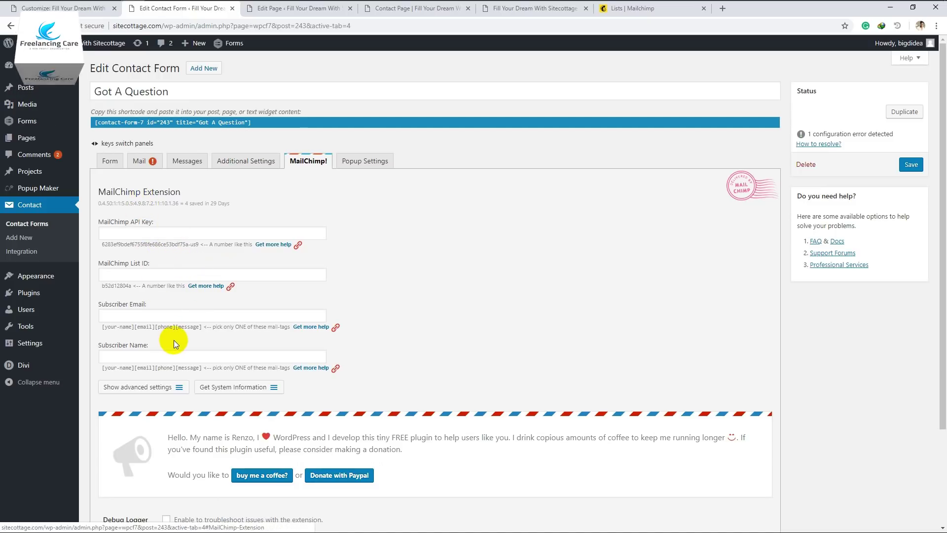
pyautogui.click(98, 225)
pyautogui.moveTo(98, 226); pyautogui.dragTo(163, 224)
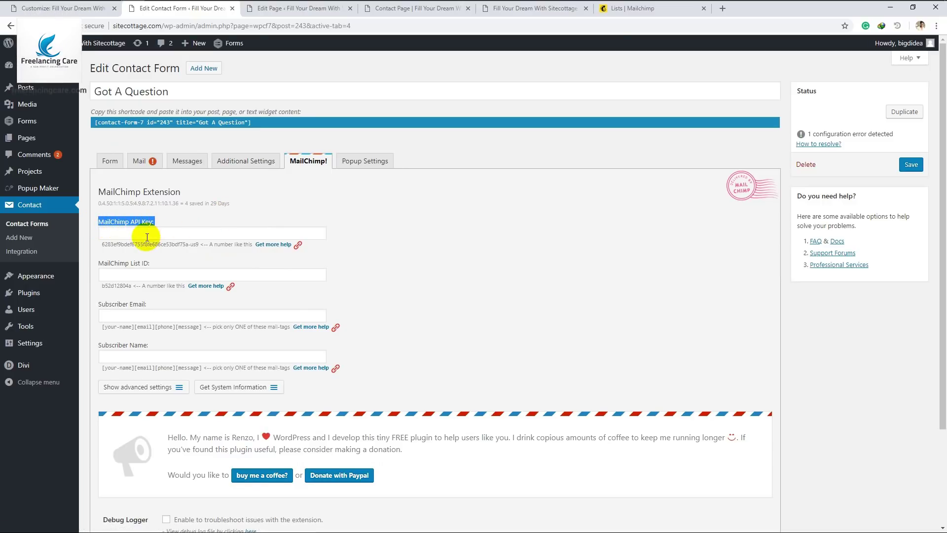
pyautogui.click(640, 10)
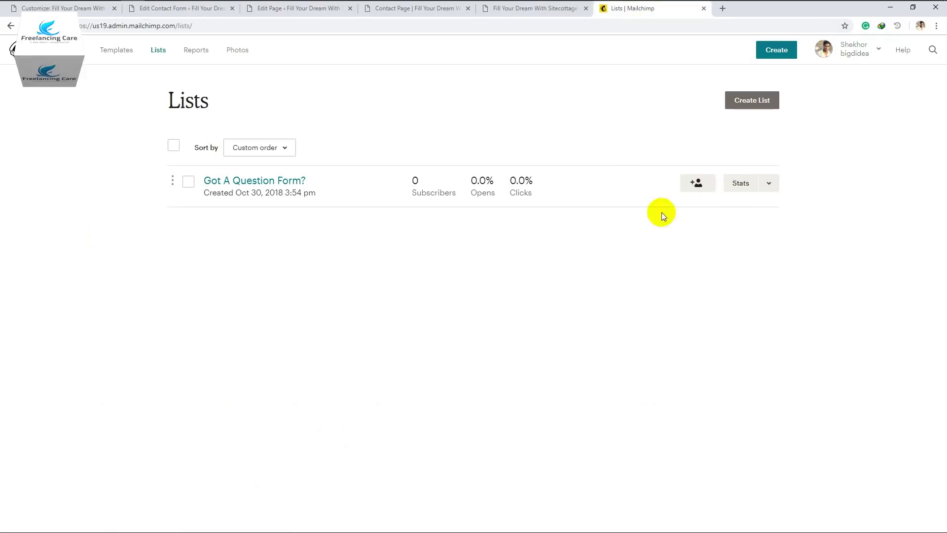
# Create a new Mailchimp API key, copy it, and go to the form's API Key field
pyautogui.click(860, 50)
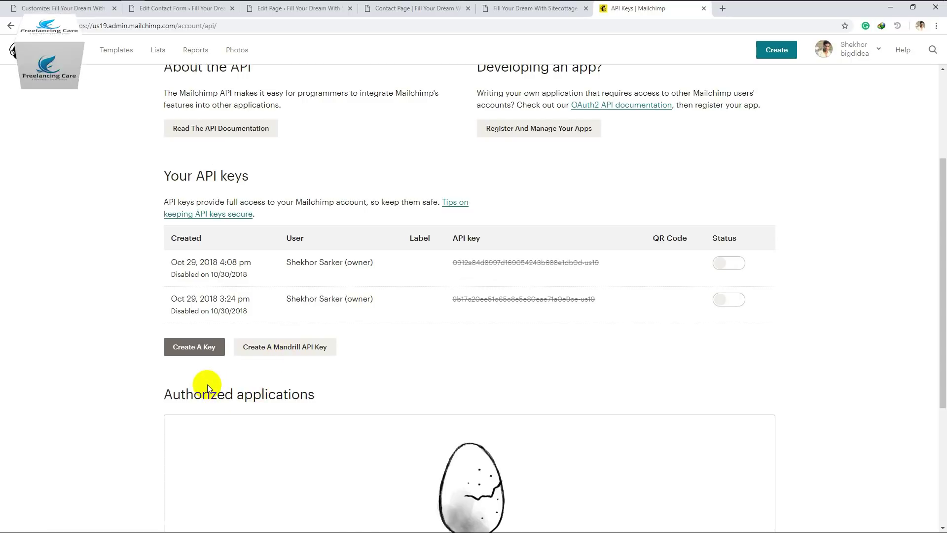
pyautogui.click(190, 353)
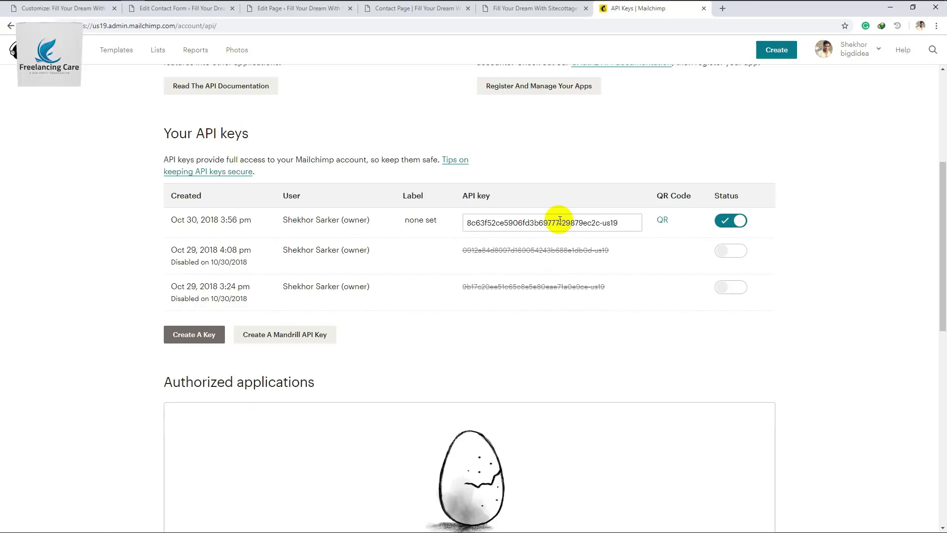
pyautogui.click(548, 224)
pyautogui.hotkey('ctrl', 'c')
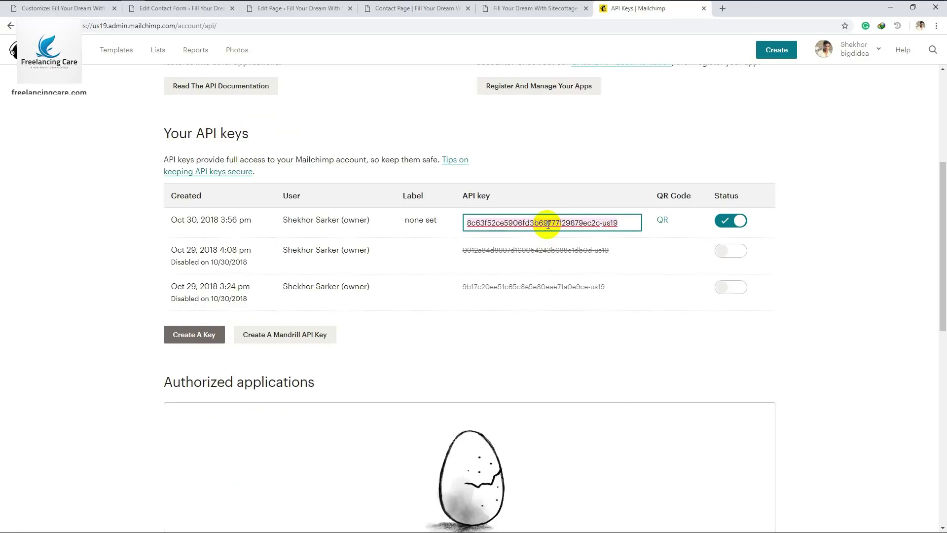
pyautogui.click(187, 9)
pyautogui.click(168, 233)
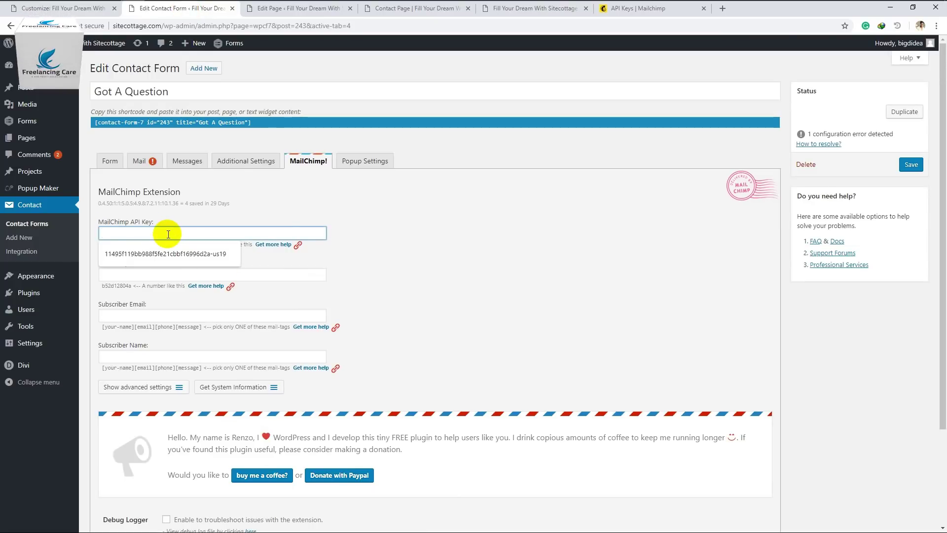
# Paste the new key into the MailChimp API Key field, then return to Mailchimp
pyautogui.hotkey('ctrl', 'v')
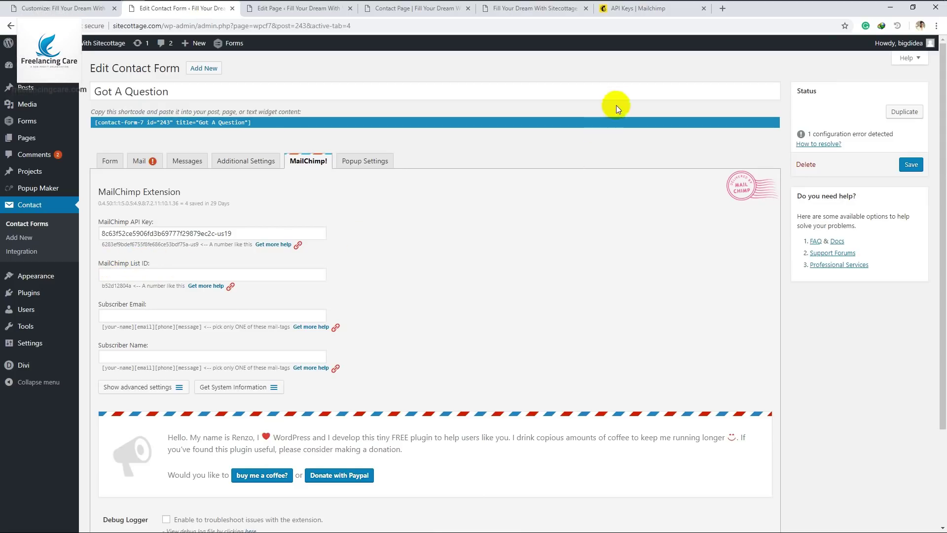
pyautogui.click(629, 15)
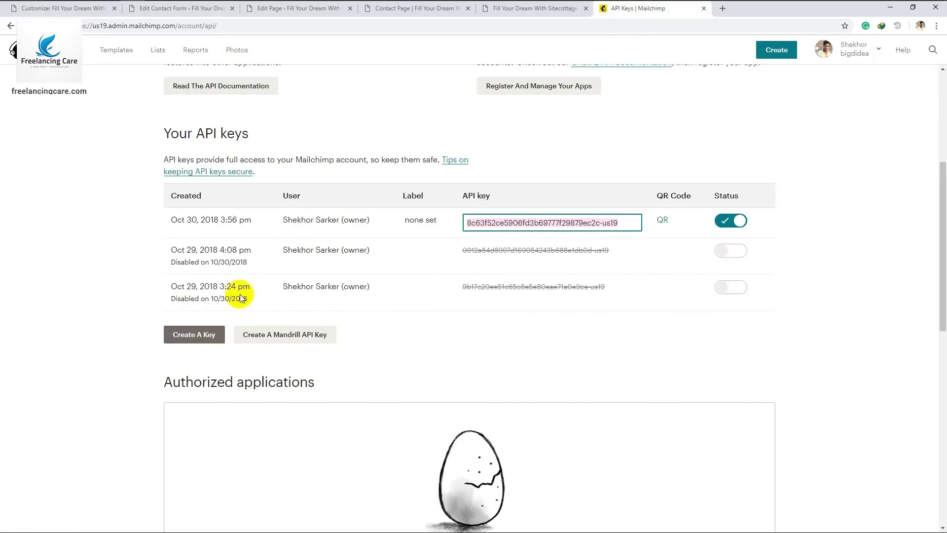
# Open the Got A Question Form? list settings and copy its unique id ec8d6311fb
pyautogui.scroll(5, 244, 316)
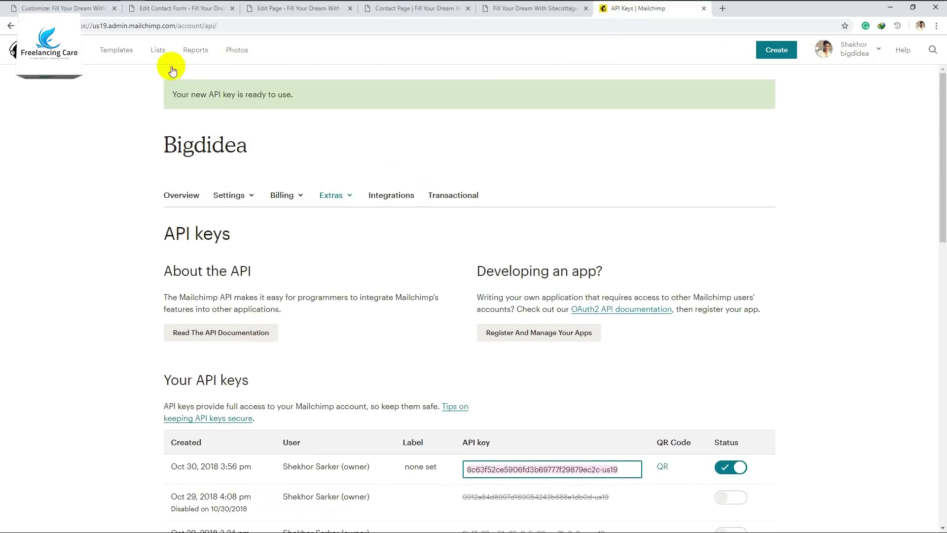
pyautogui.click(158, 49)
pyautogui.click(768, 185)
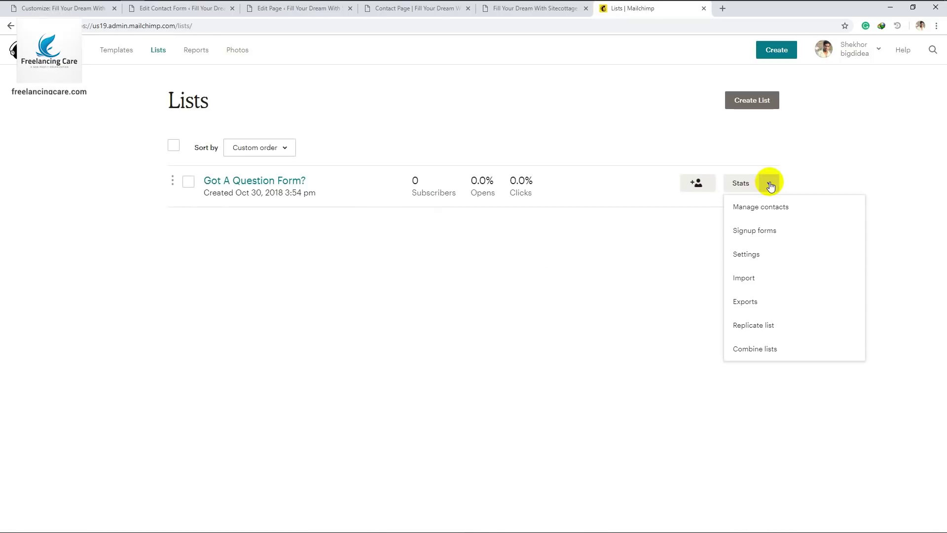
pyautogui.click(754, 257)
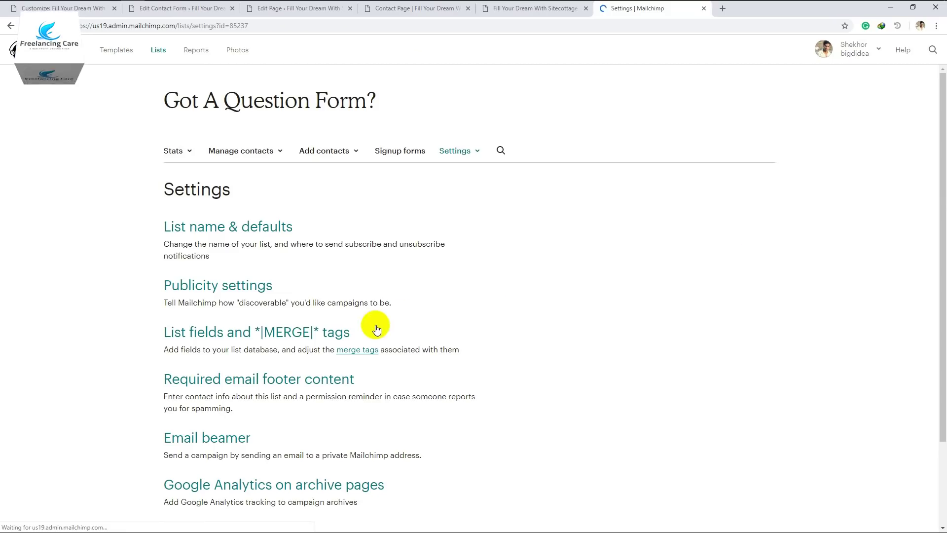
pyautogui.scroll(-2, 372, 326)
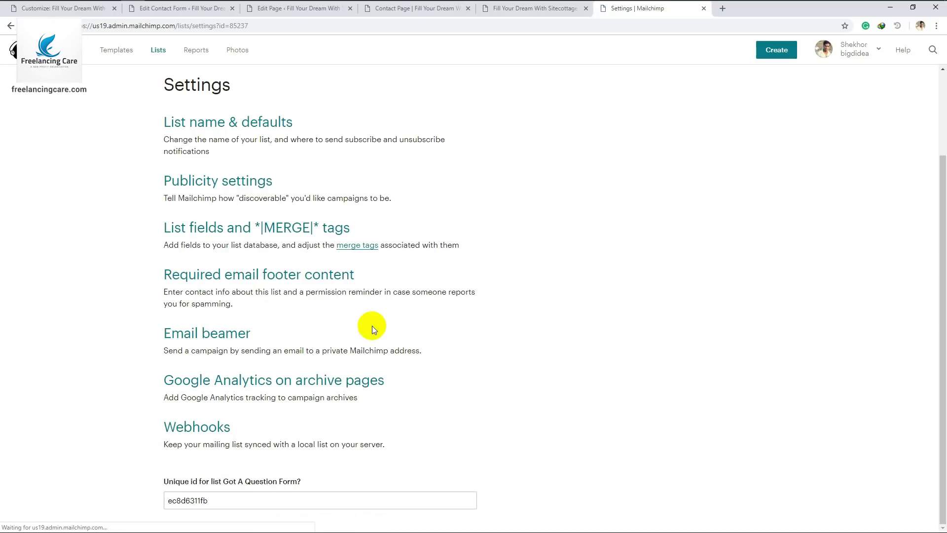
pyautogui.click(201, 501)
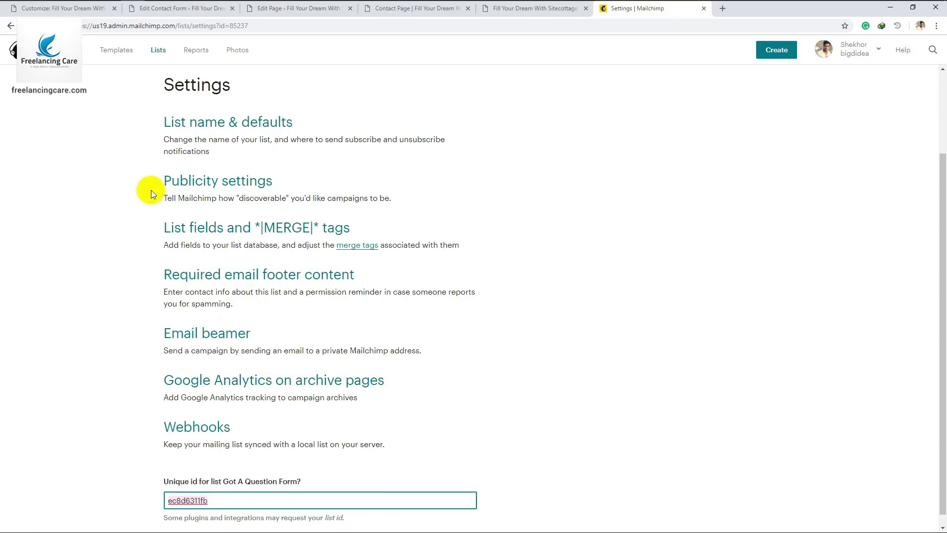
# Paste the id into the form's MailChimp List ID field and return to the form editor
pyautogui.click(170, 10)
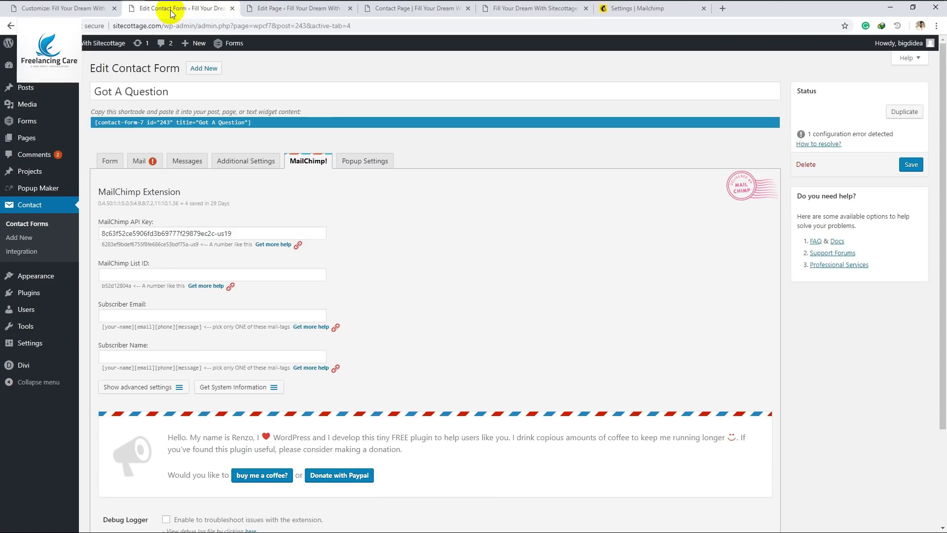
pyautogui.click(167, 275)
pyautogui.write('ec8d6311fb')
pyautogui.click(625, 10)
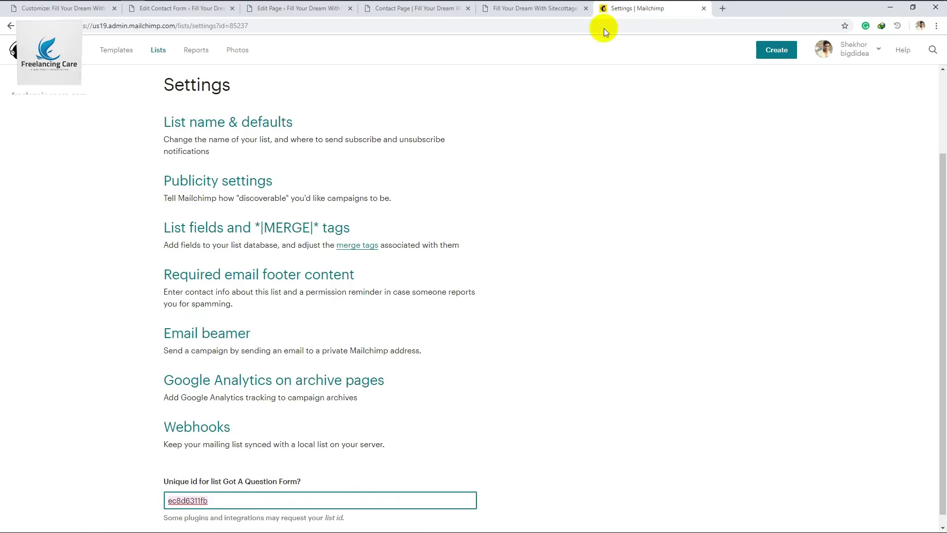
pyautogui.scroll(3, 305, 146)
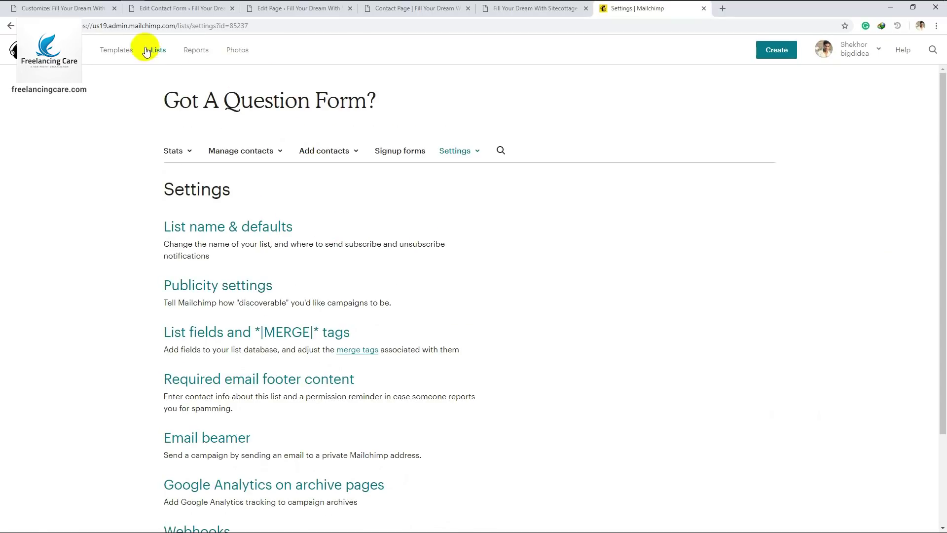
pyautogui.click(174, 9)
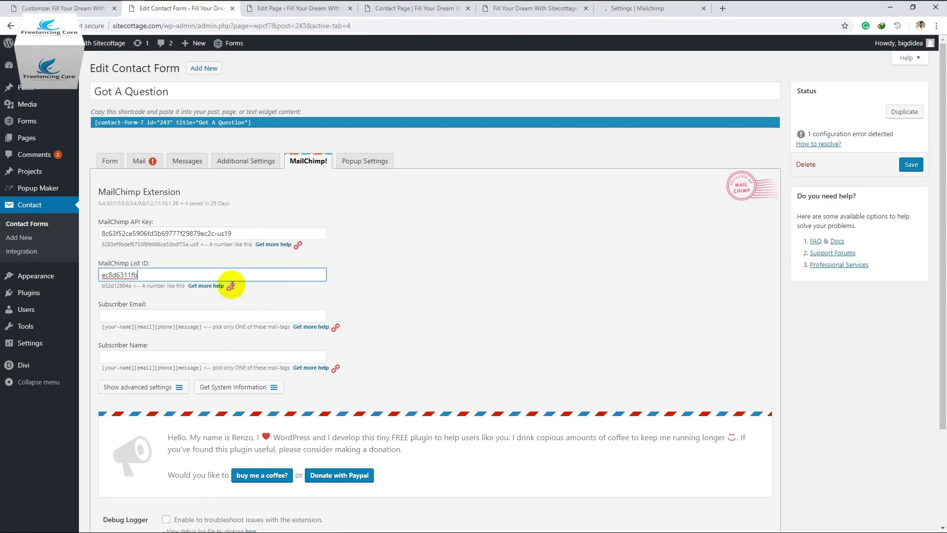
# Compare the form template's field tags with the Subscriber Email mapping field
pyautogui.click(143, 314)
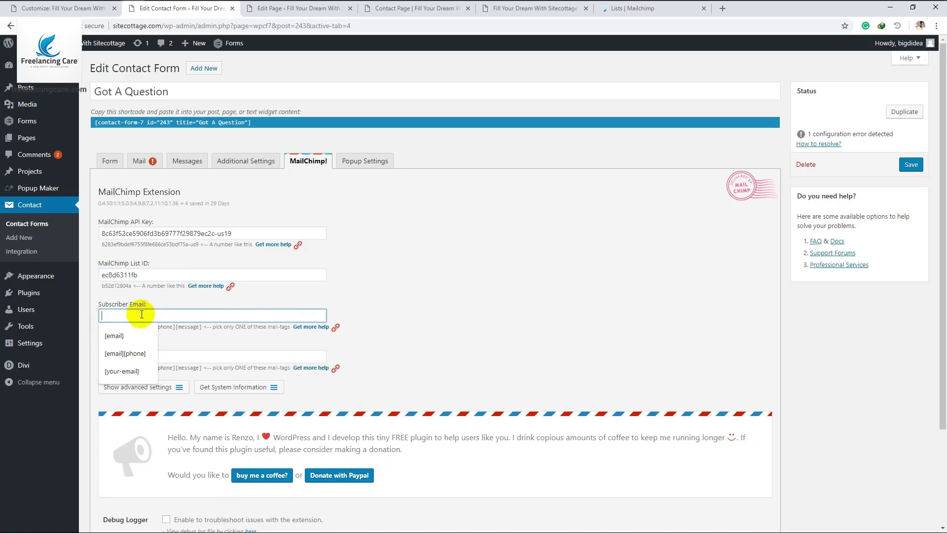
pyautogui.click(365, 300)
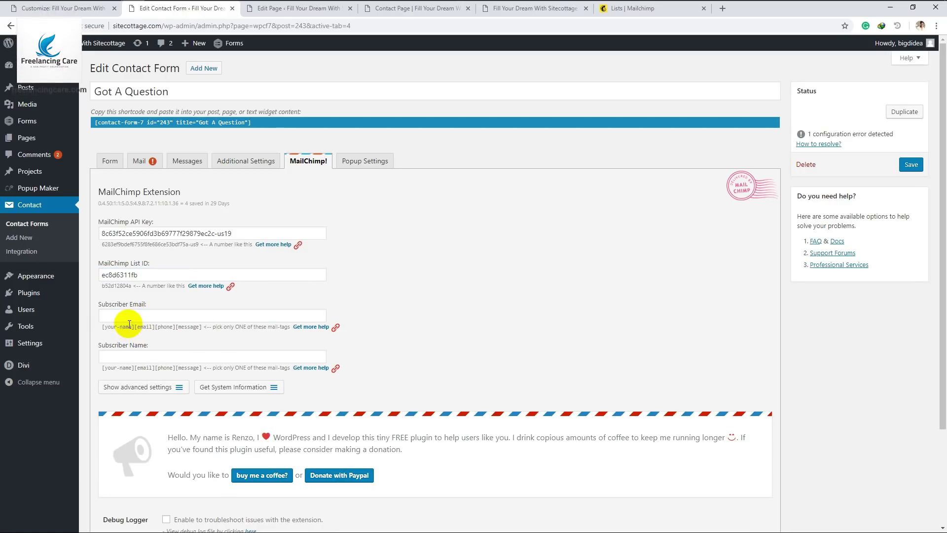
pyautogui.click(109, 160)
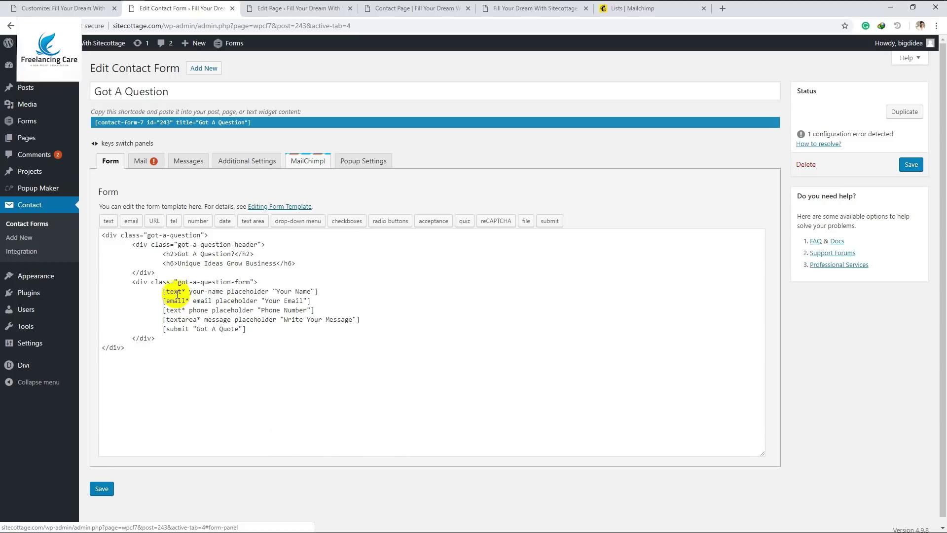
pyautogui.moveTo(190, 292); pyautogui.dragTo(216, 294)
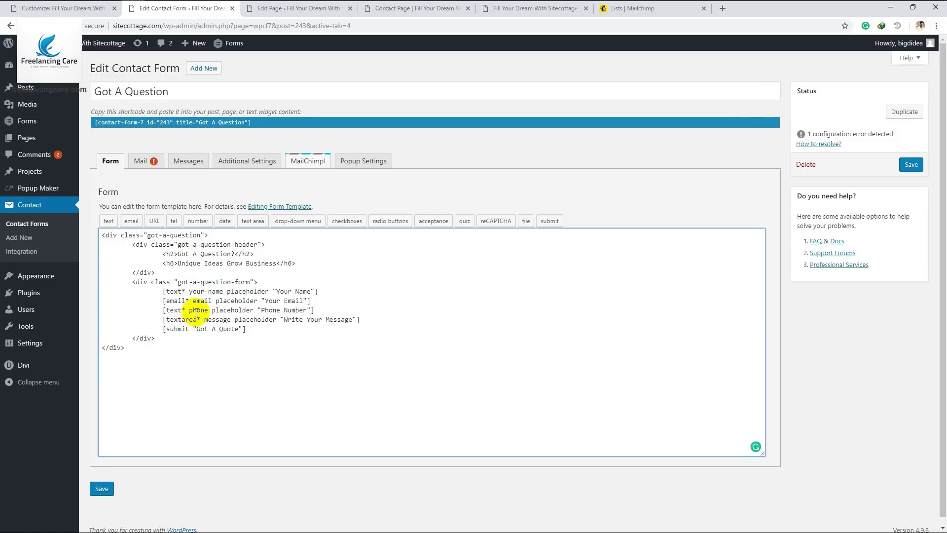
pyautogui.click(301, 161)
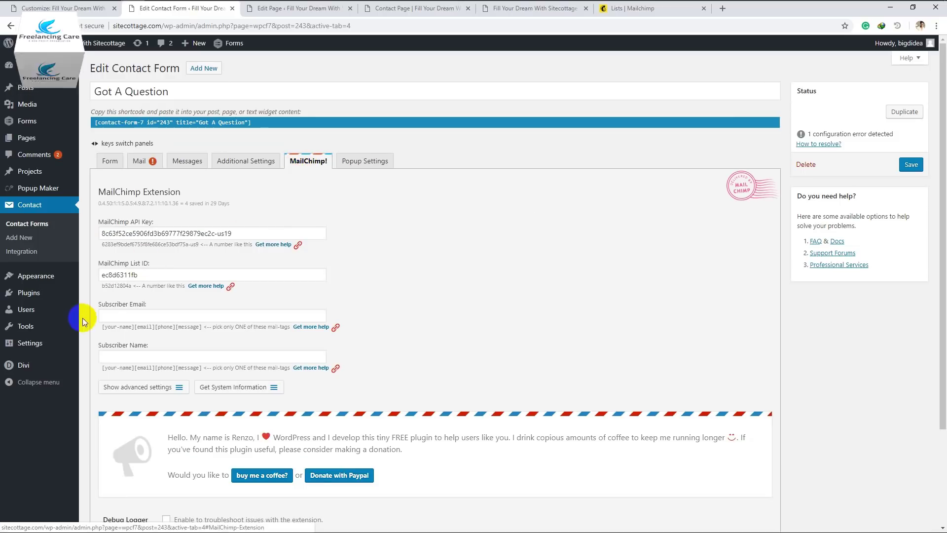
pyautogui.click(125, 316)
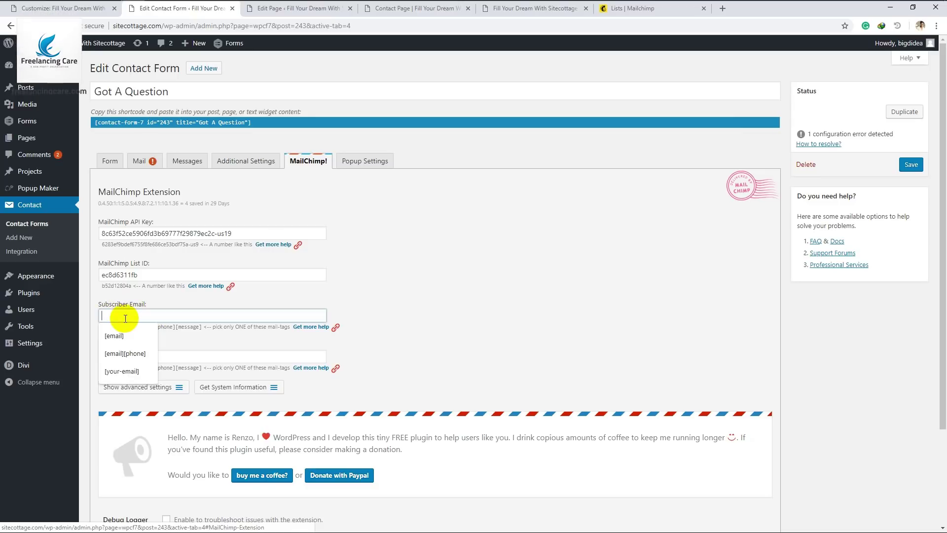
pyautogui.click(194, 341)
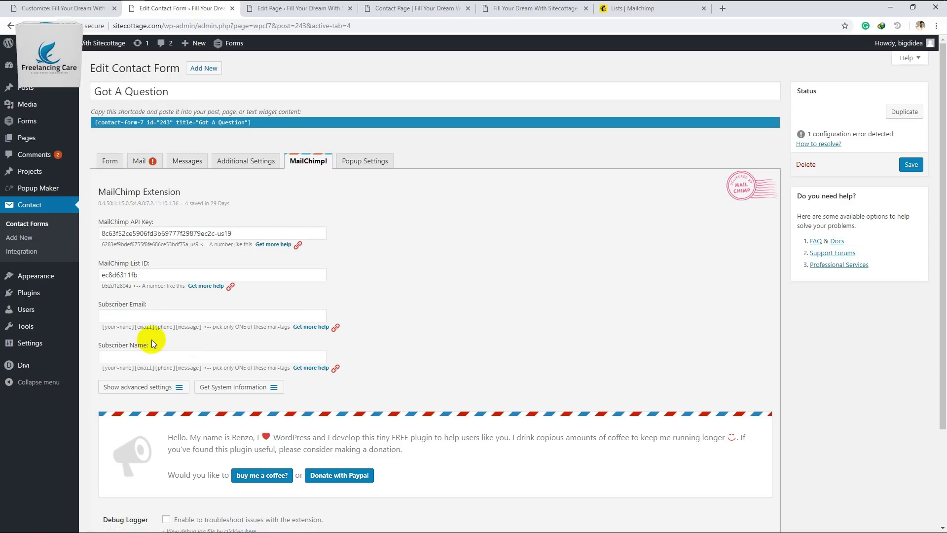
pyautogui.click(104, 166)
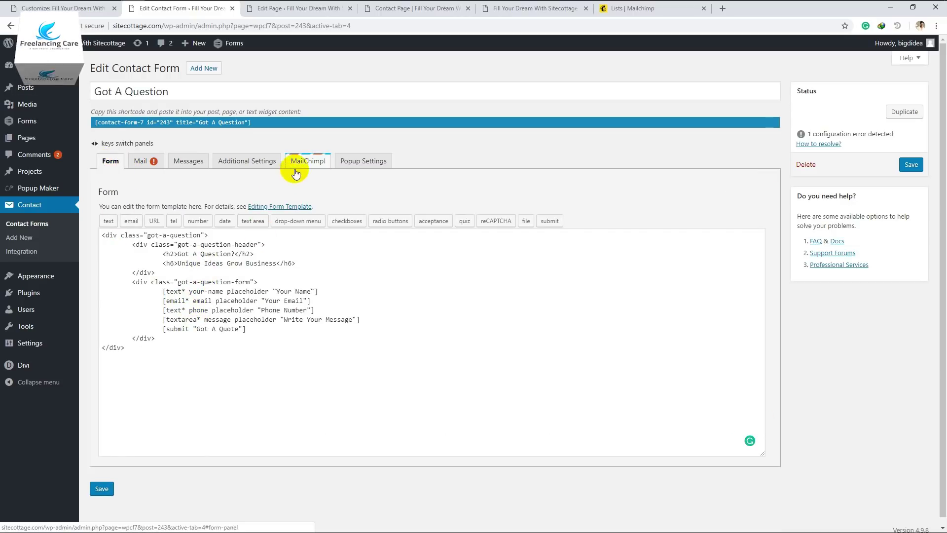
pyautogui.click(296, 167)
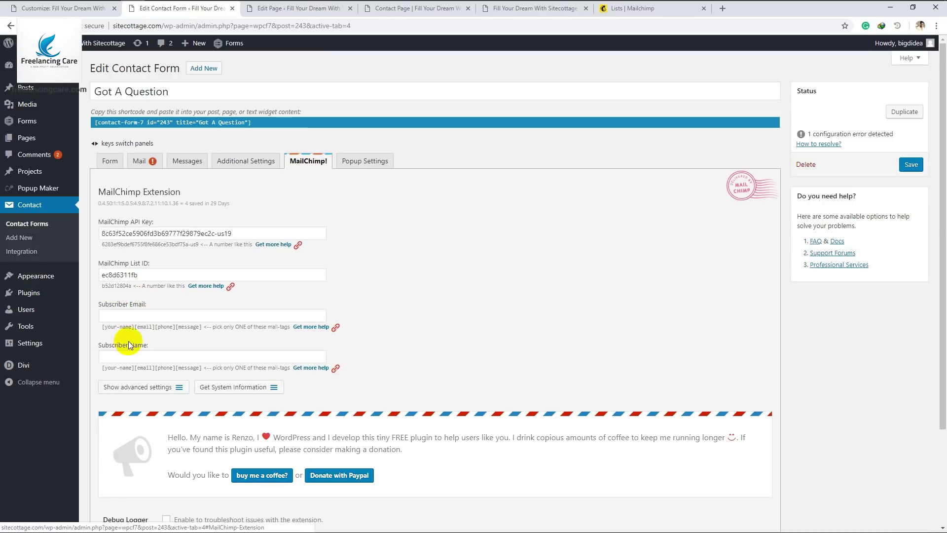
# Map Subscriber Email to [email] and Subscriber Name to [your-name]
pyautogui.moveTo(134, 327); pyautogui.dragTo(154, 327)
pyautogui.hotkey('ctrl', 'c')
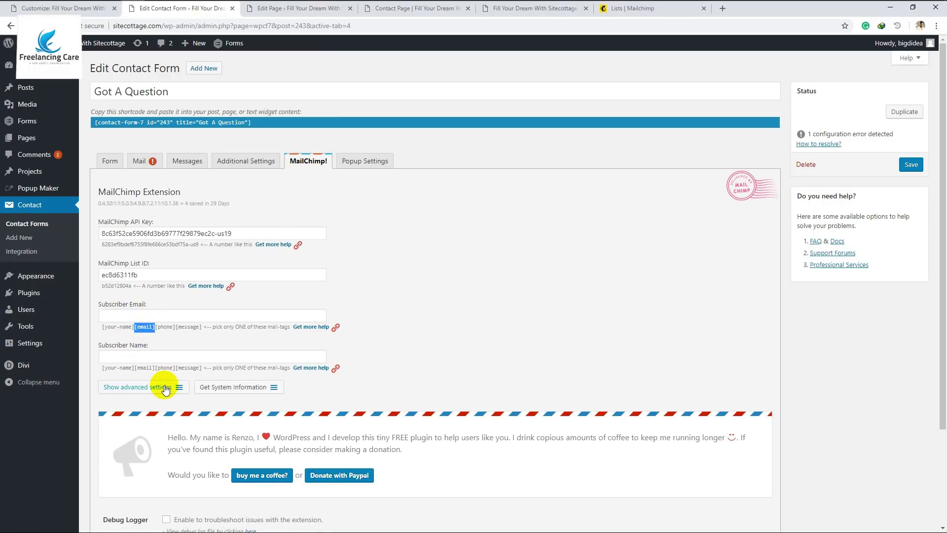
pyautogui.click(142, 315)
pyautogui.hotkey('ctrl', 'v')
pyautogui.click(370, 308)
pyautogui.moveTo(101, 367); pyautogui.dragTo(135, 367)
pyautogui.hotkey('ctrl', 'c')
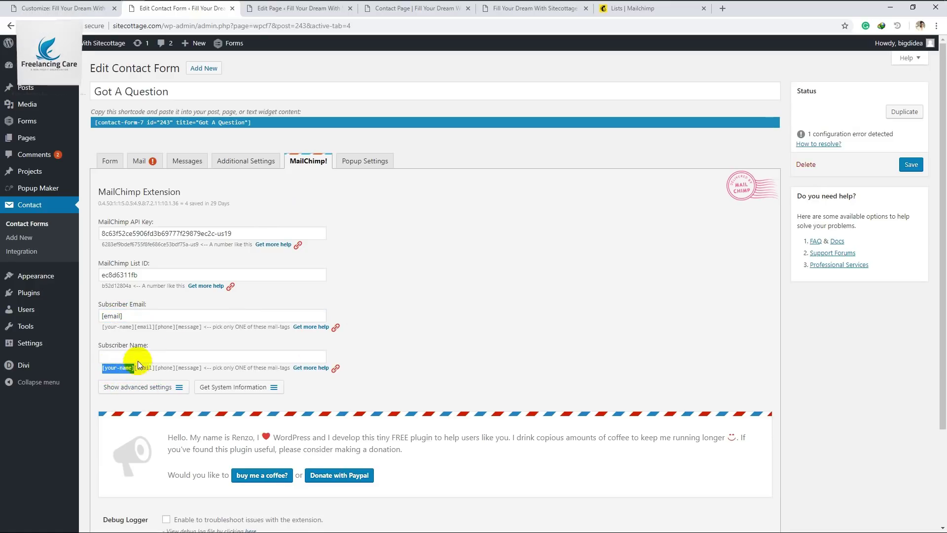
pyautogui.click(139, 356)
pyautogui.hotkey('ctrl', 'v')
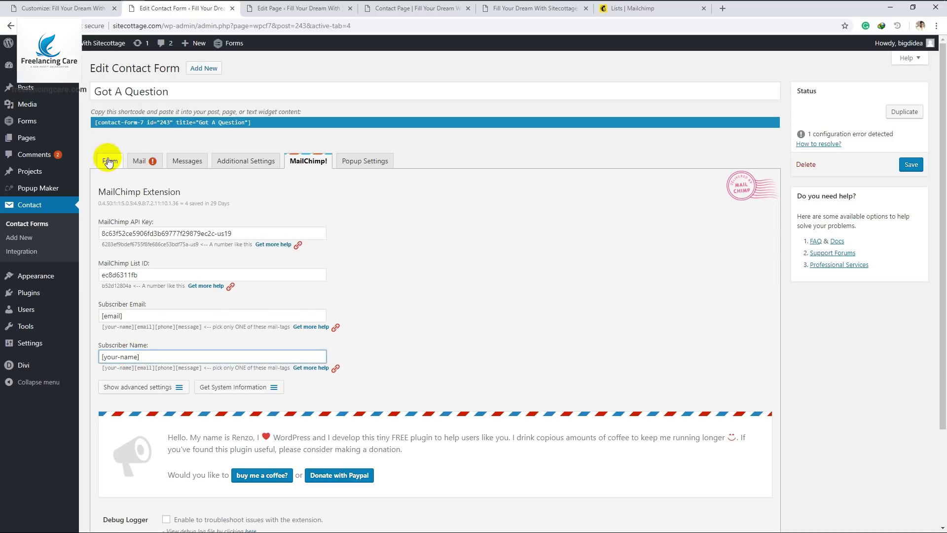
# Verify the your-name tag in the template, save the form, and switch to Mailchimp's lists
pyautogui.click(109, 162)
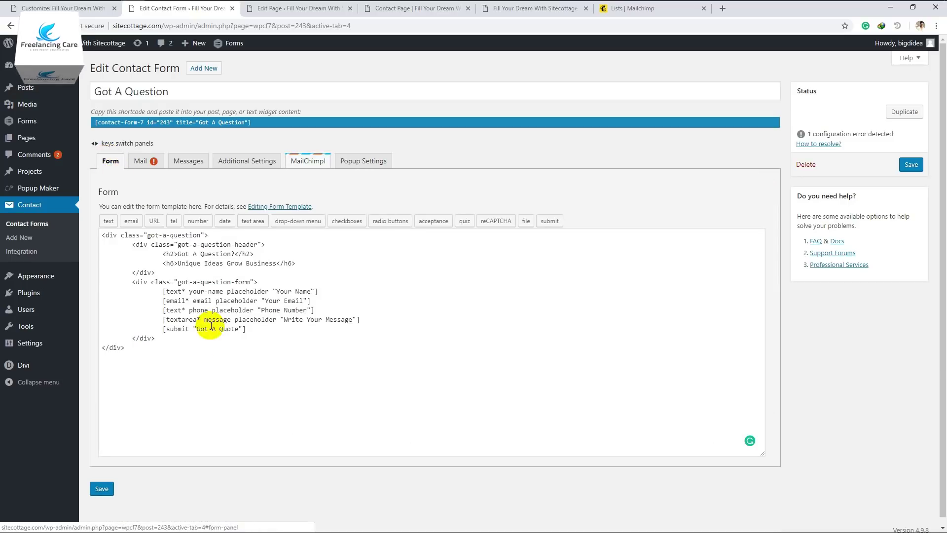
pyautogui.moveTo(190, 291); pyautogui.dragTo(223, 291)
pyautogui.click(193, 301)
pyautogui.click(309, 160)
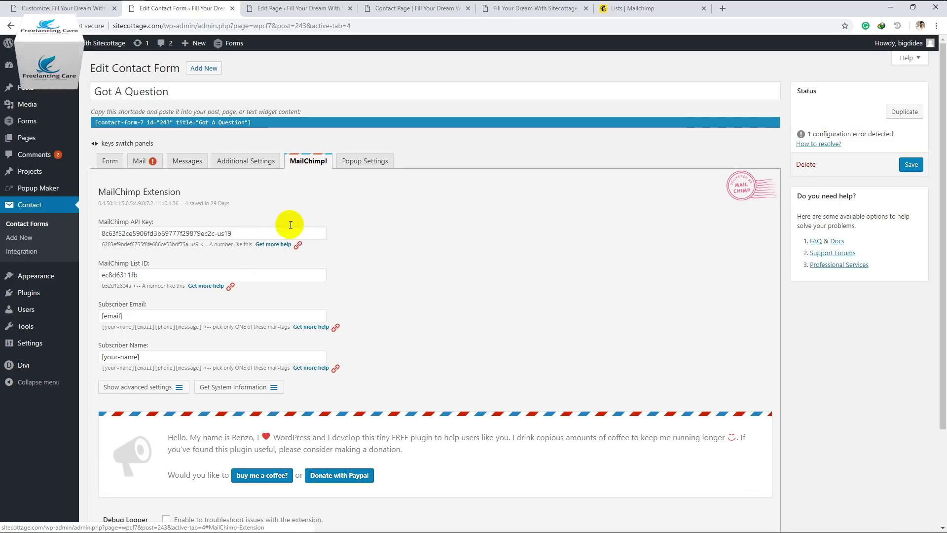
pyautogui.scroll(-3, 131, 318)
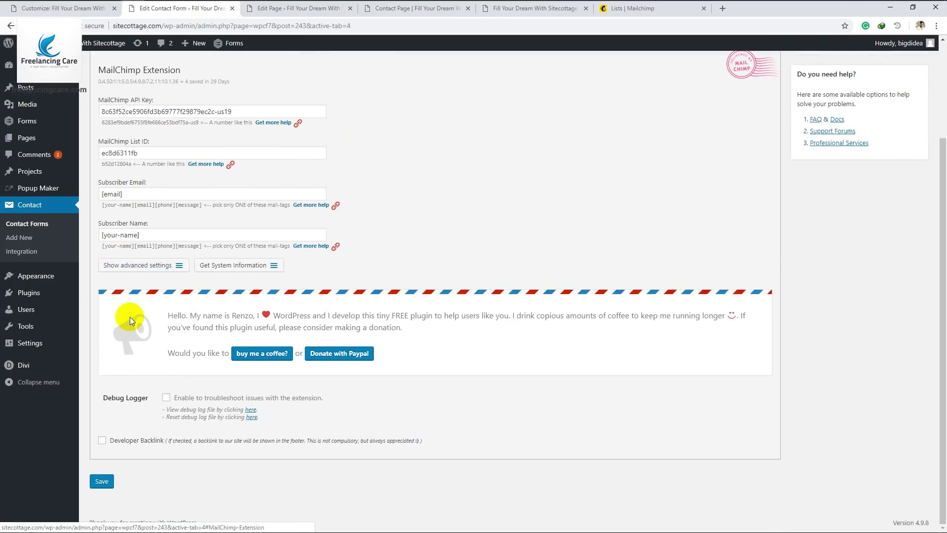
pyautogui.click(103, 482)
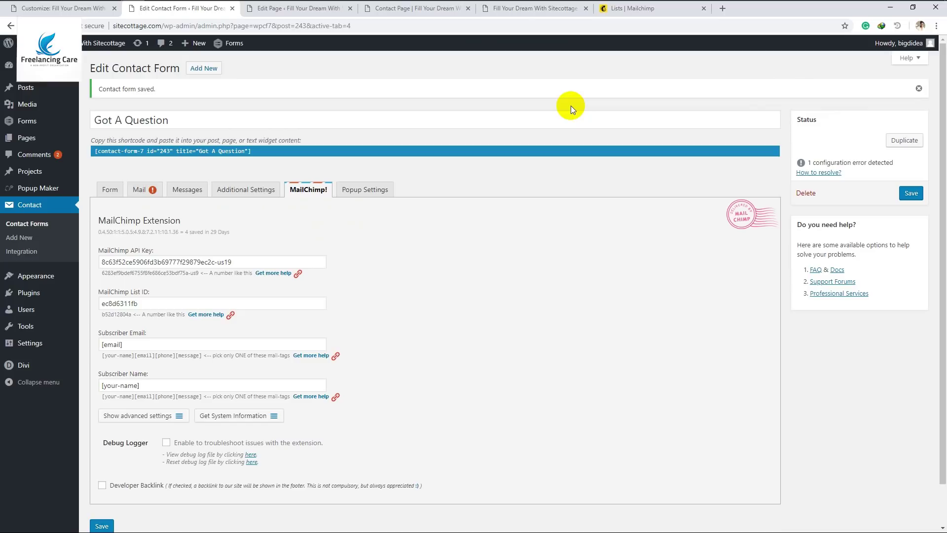
pyautogui.click(647, 10)
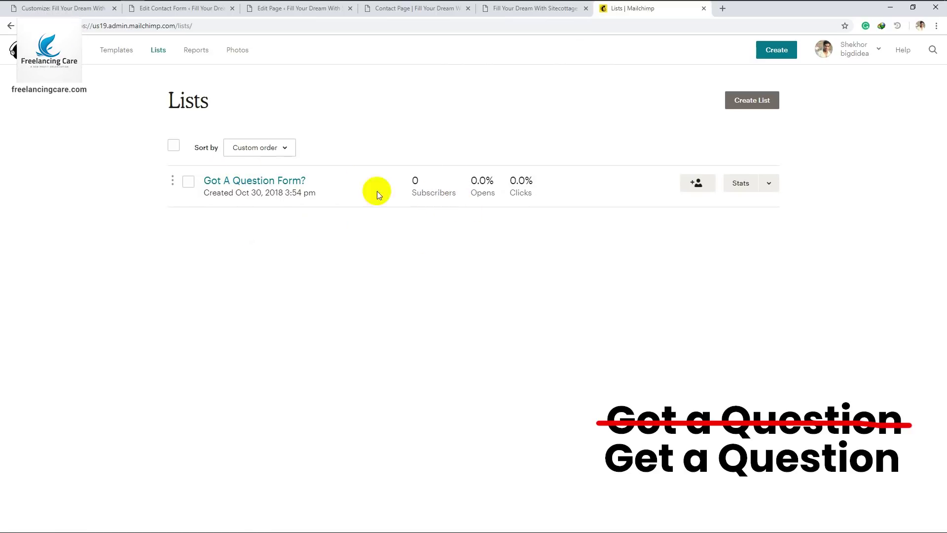
# Reload the live Contact Page, submit a test question, and check Mailchimp's lists for 1 subscriber
pyautogui.click(399, 12)
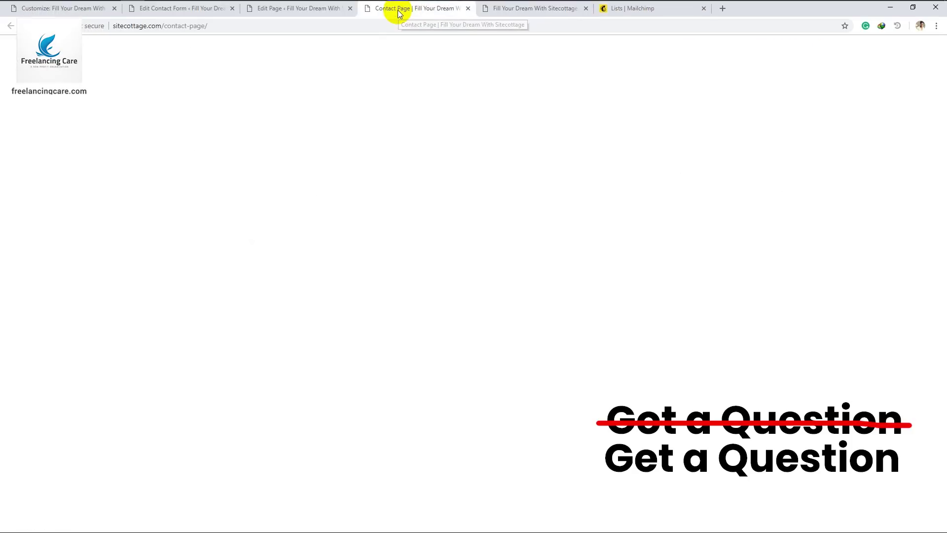
pyautogui.click(291, 25)
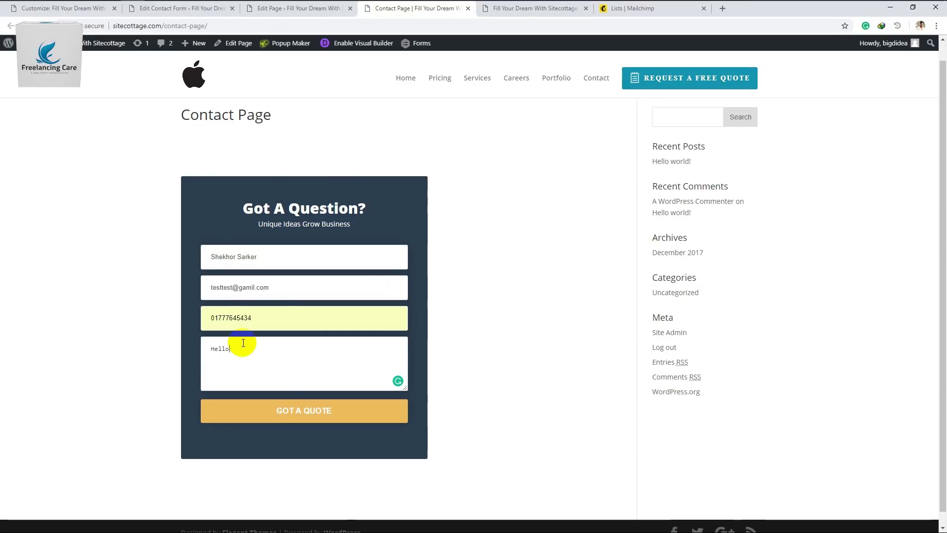
pyautogui.click(291, 414)
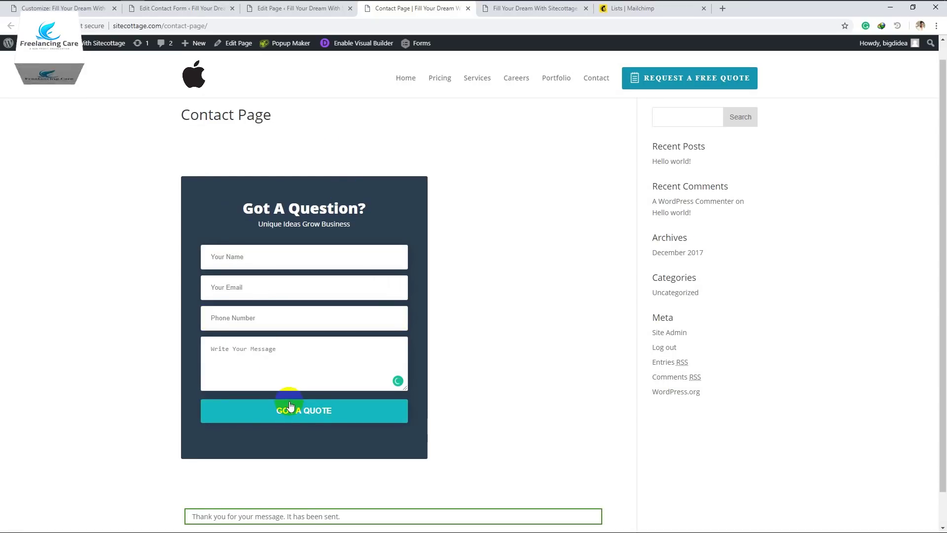
pyautogui.scroll(-1, 207, 483)
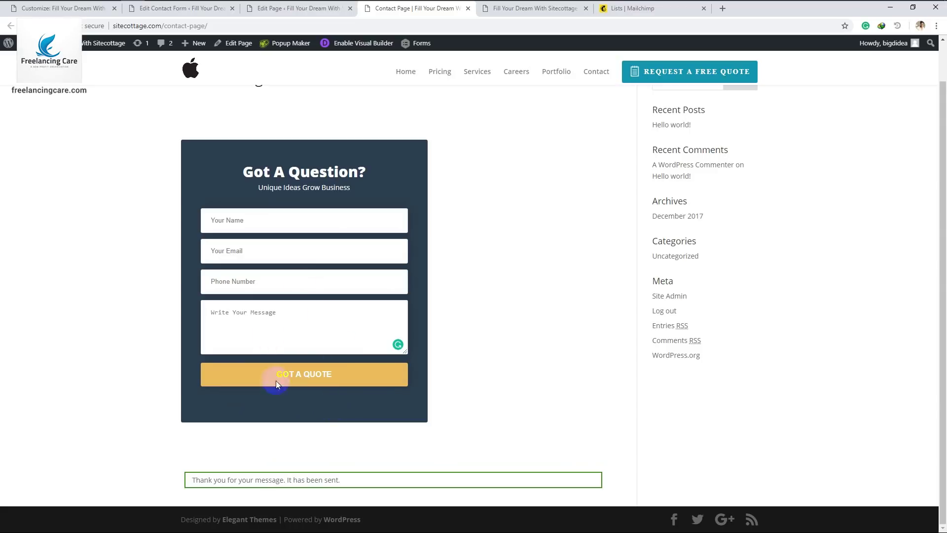
pyautogui.click(625, 7)
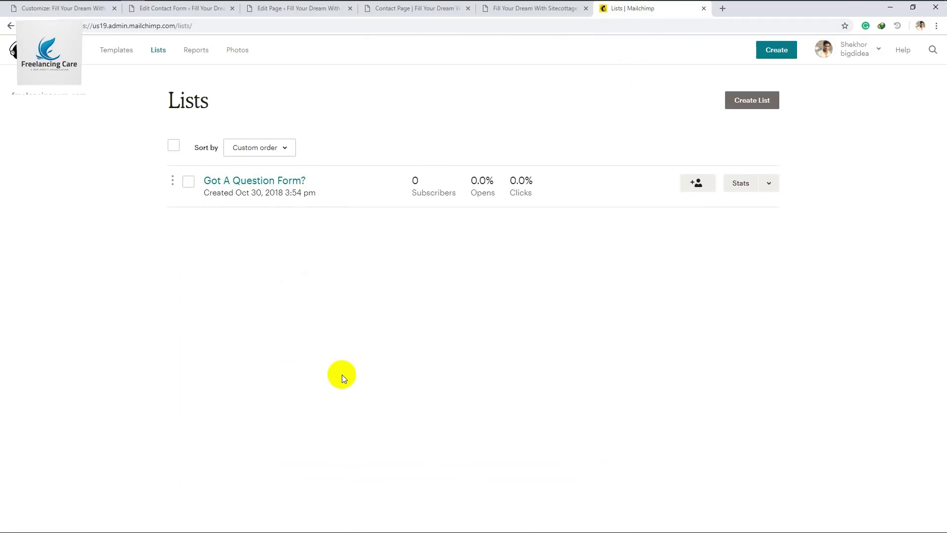
# Check that the Got A Question Form? list shows the test contact as Subscribed via API
pyautogui.click(290, 182)
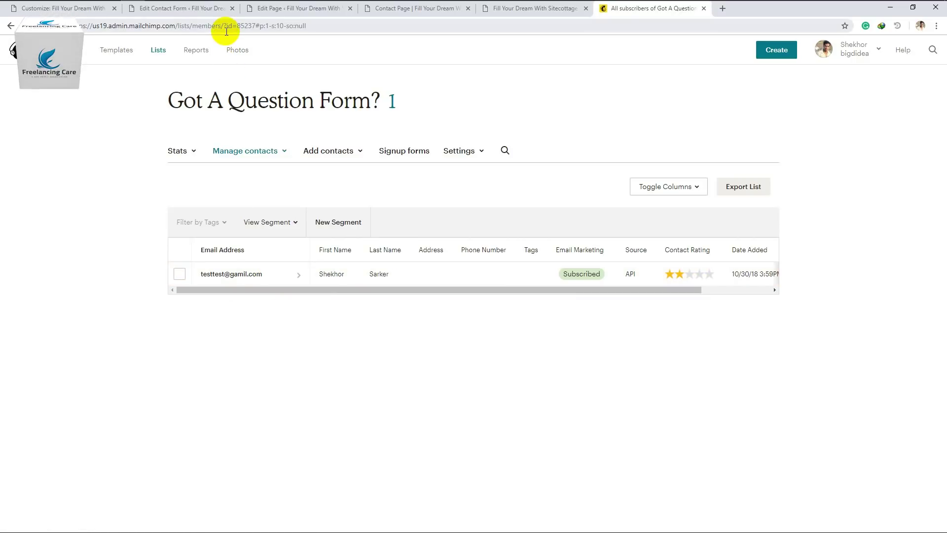
pyautogui.click(204, 14)
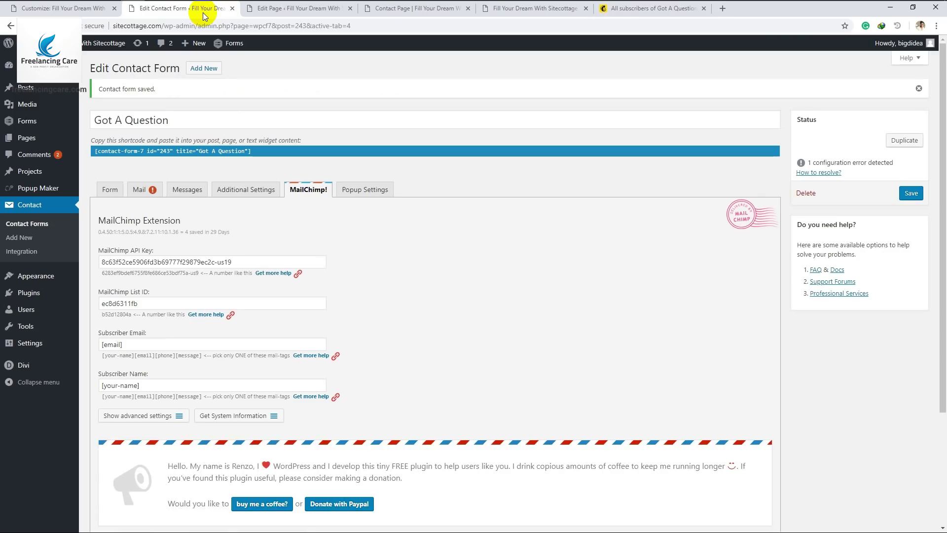